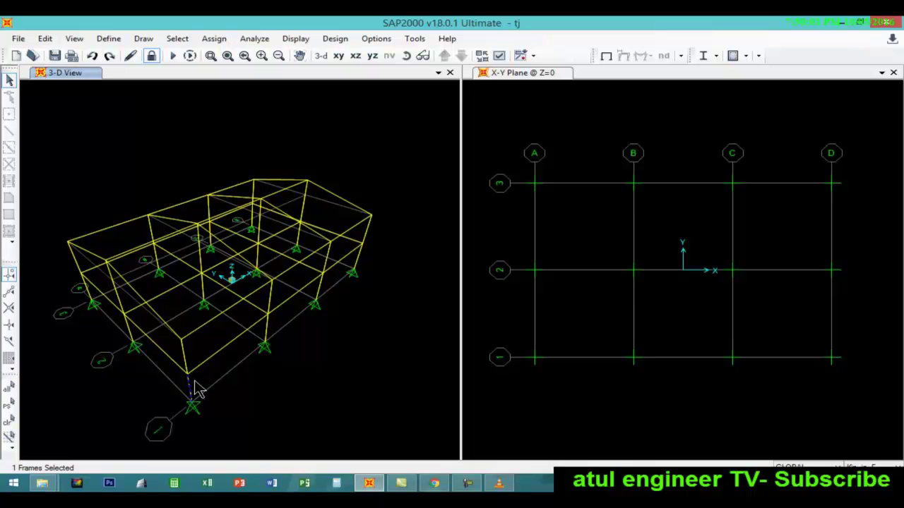
Check beam 25's line information to confirm its IPE160 section assignment
right_click(241, 344)
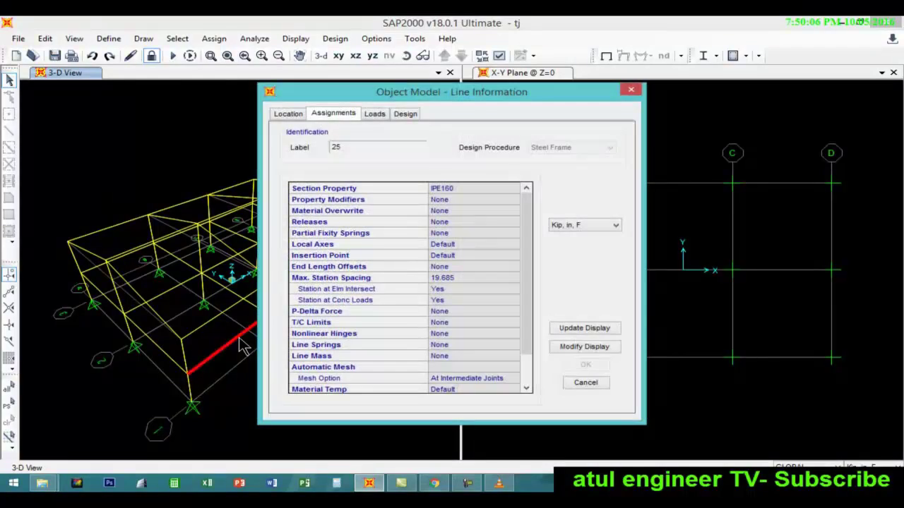
click(631, 89)
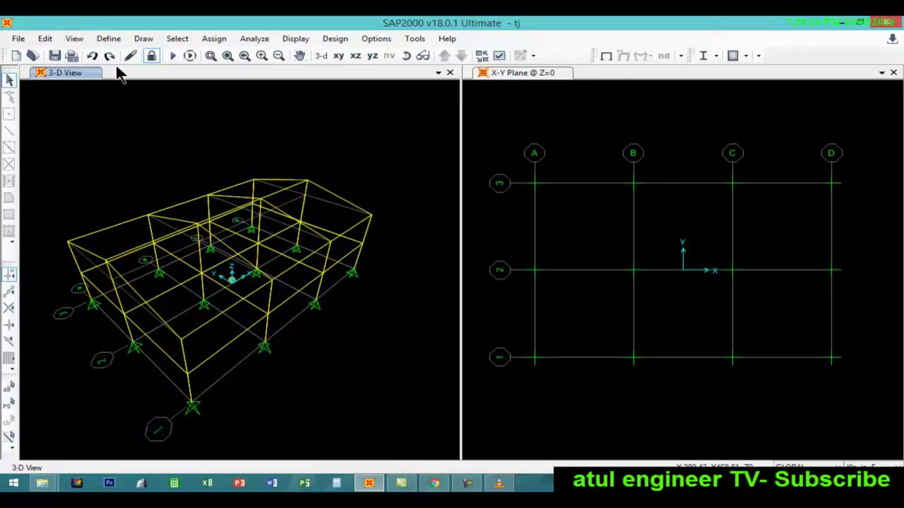
click(108, 39)
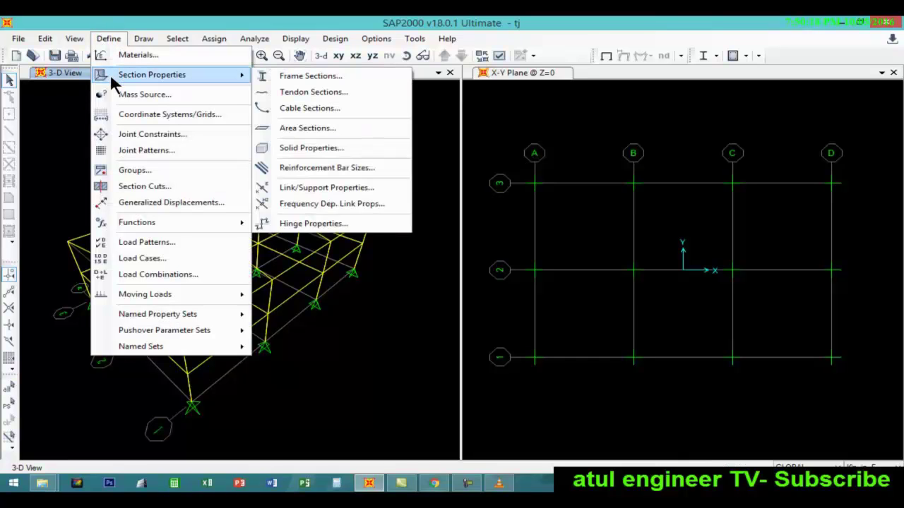
Review mass source MSSSRC1, confirming it uses element self mass and additional mass
click(143, 95)
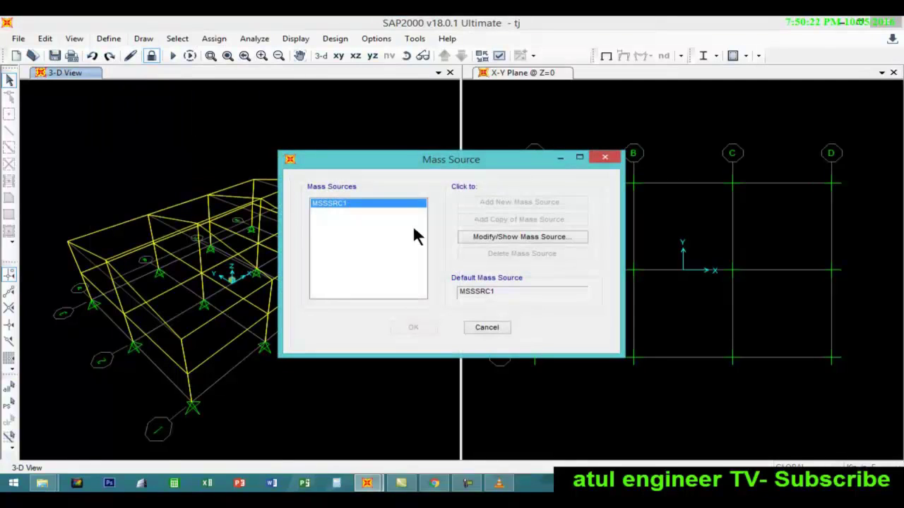
click(524, 238)
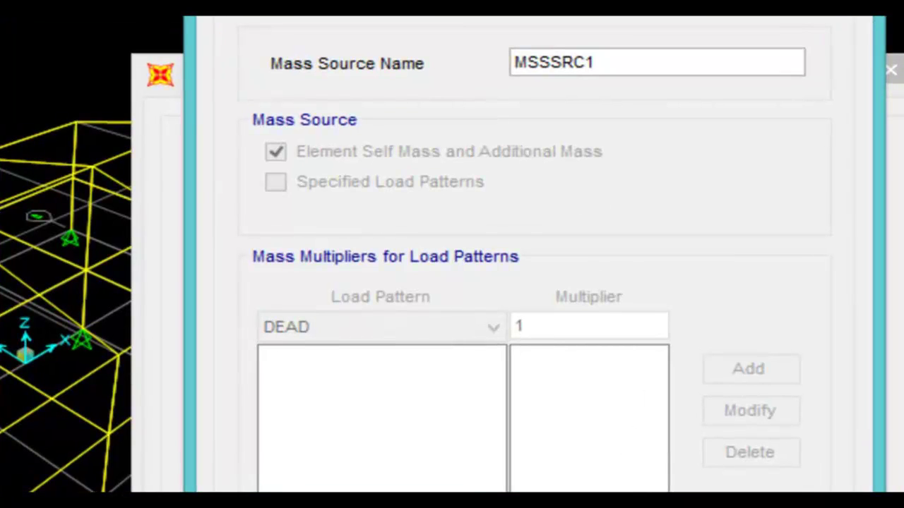
key(Return)
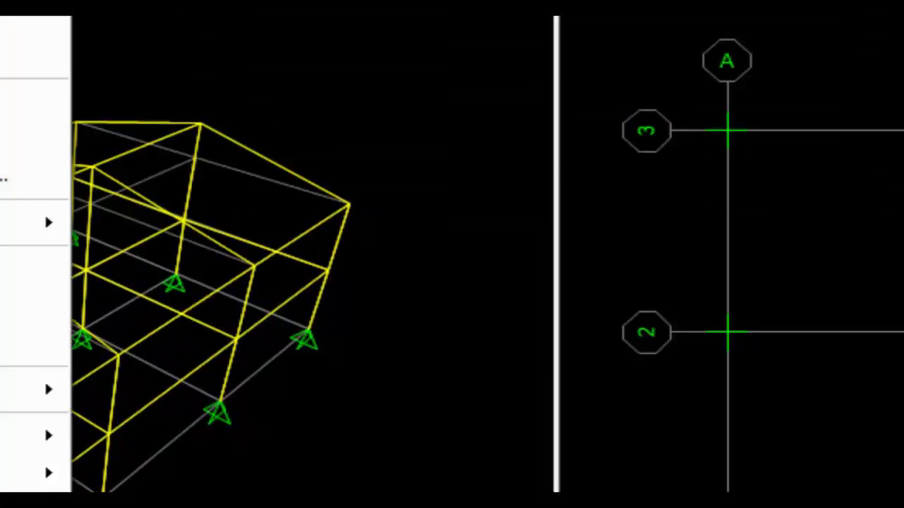
click(44, 213)
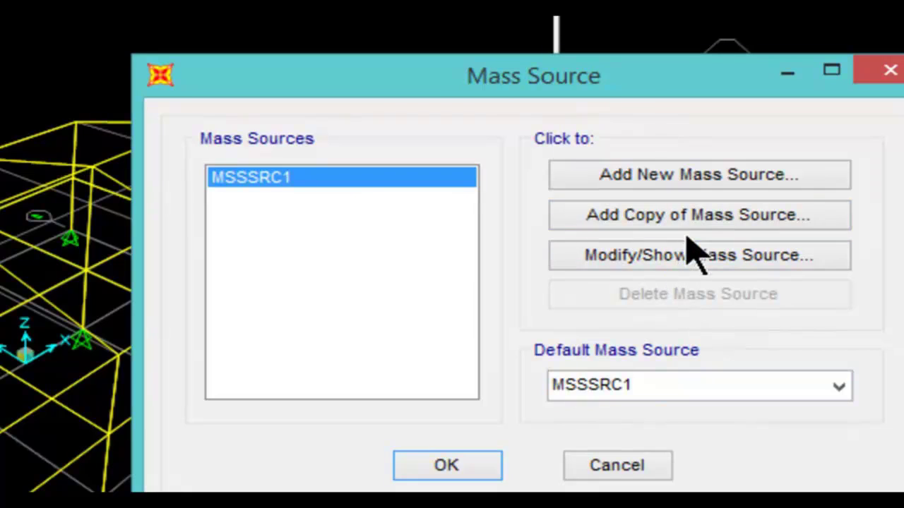
click(697, 256)
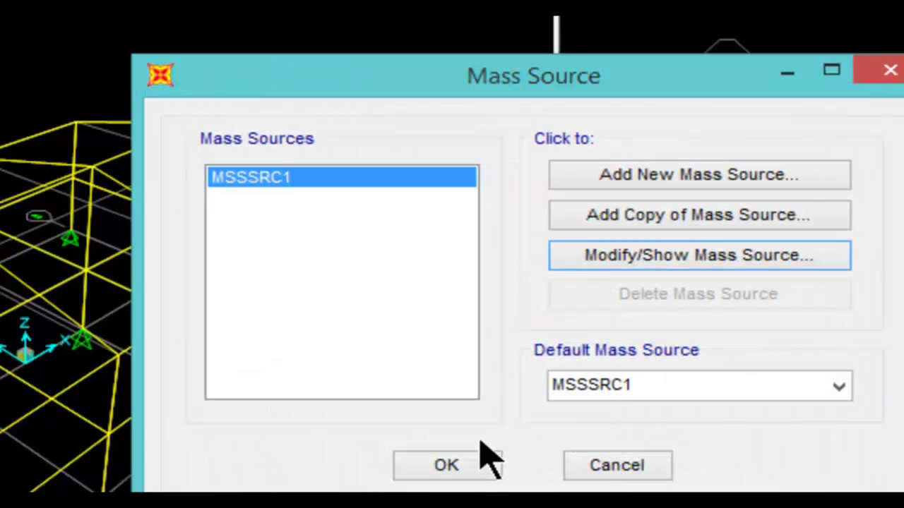
click(464, 445)
click(459, 465)
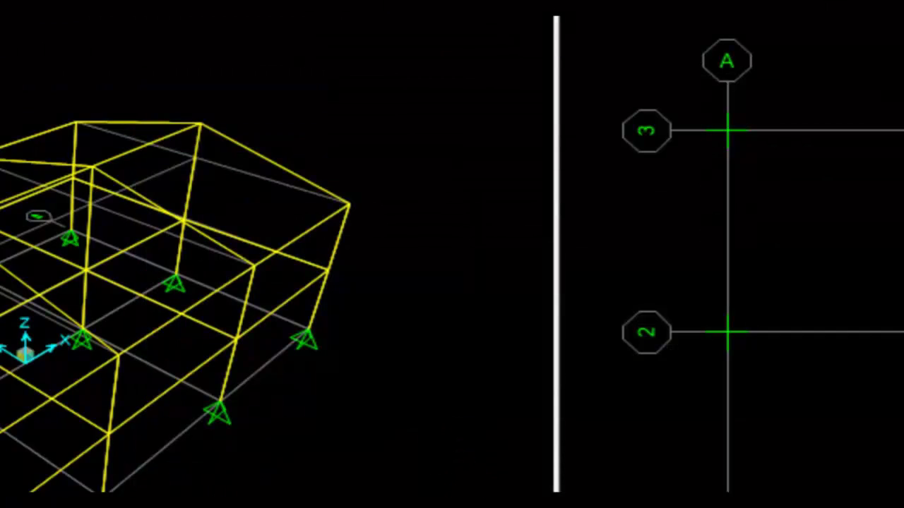
click(21, 7)
Add a new sine time history function named FUNC1
mouse_move(44, 222)
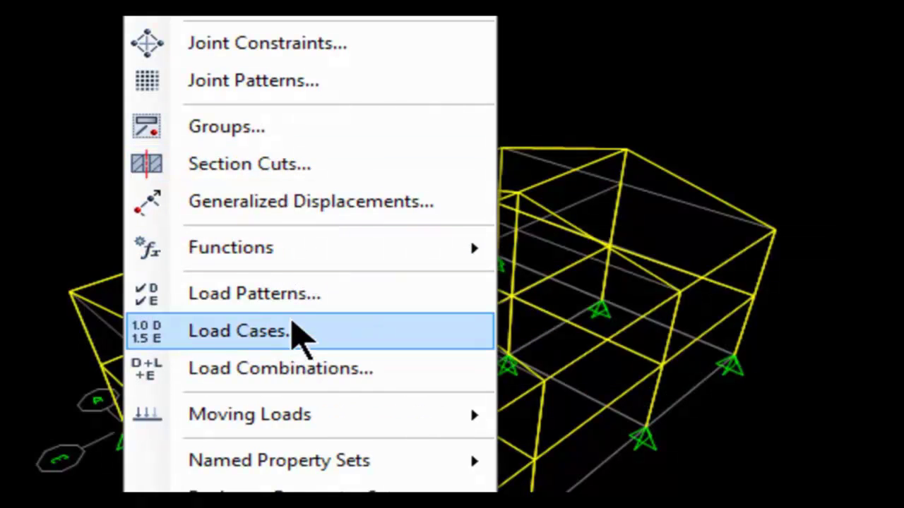
mouse_move(344, 253)
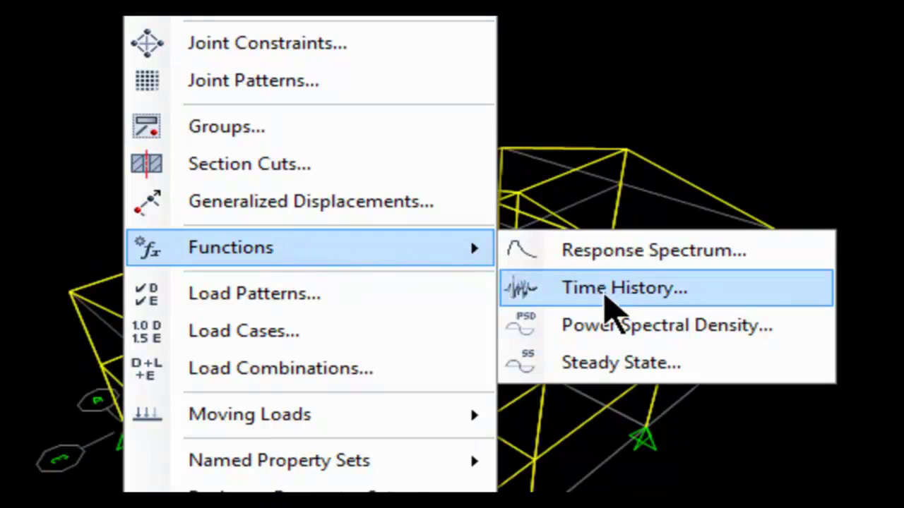
click(601, 292)
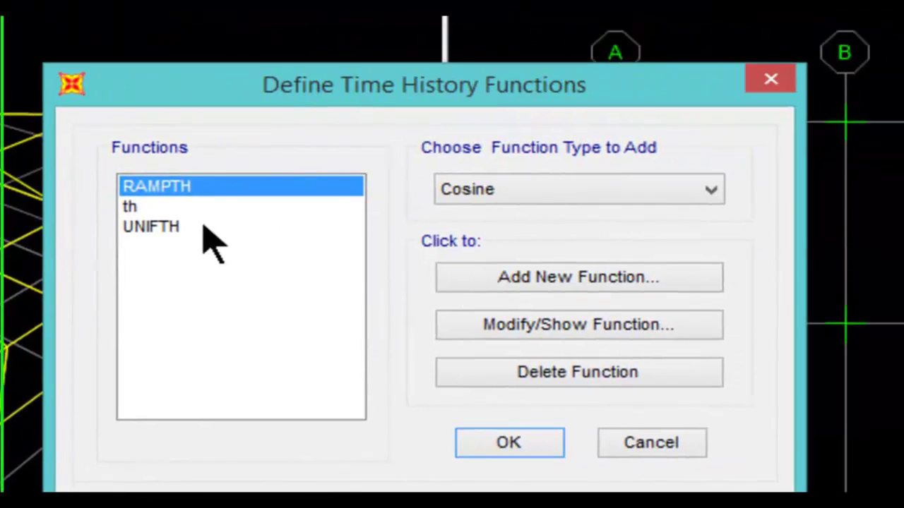
click(170, 207)
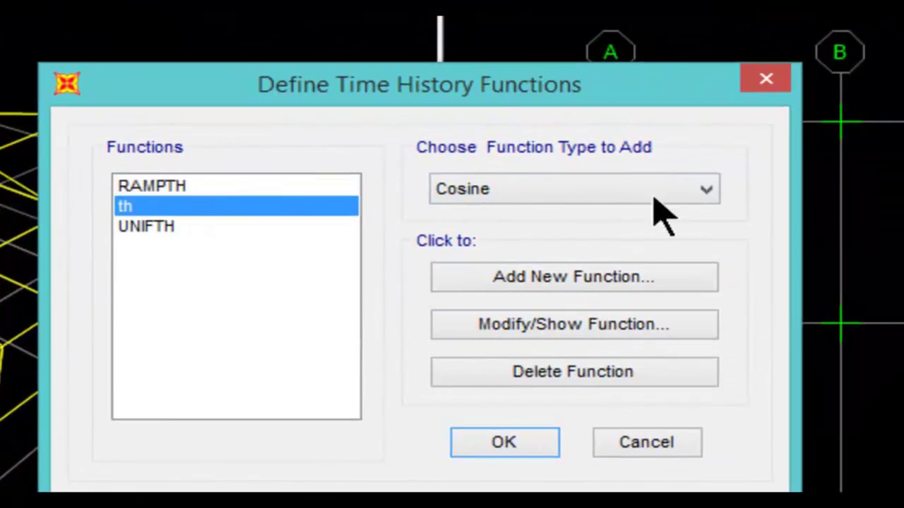
click(690, 190)
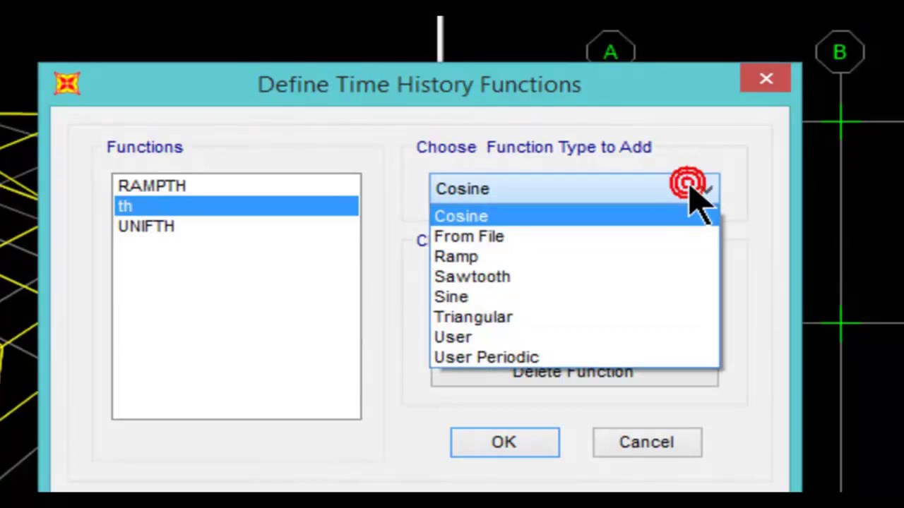
click(644, 300)
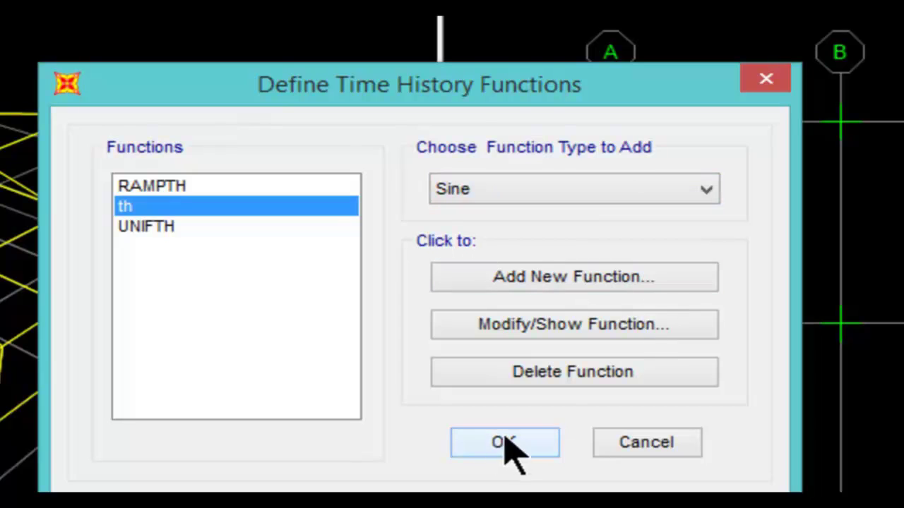
click(605, 277)
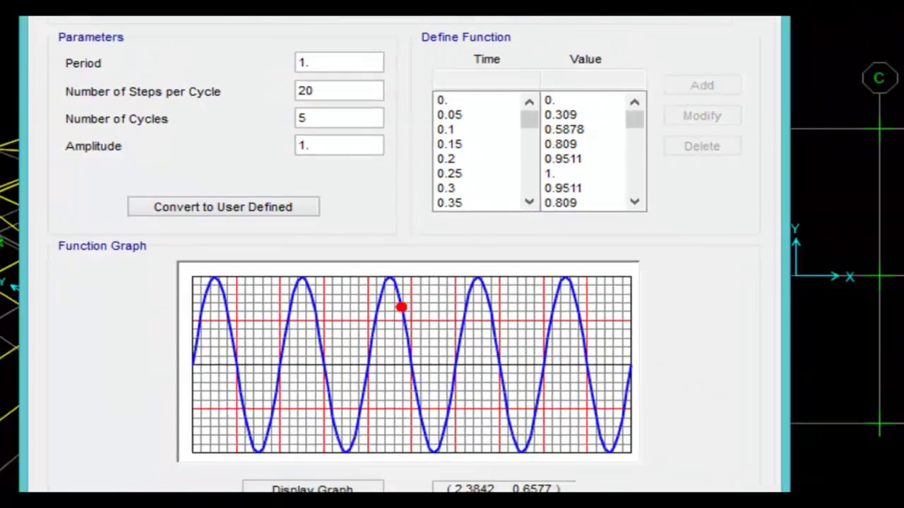
click(350, 507)
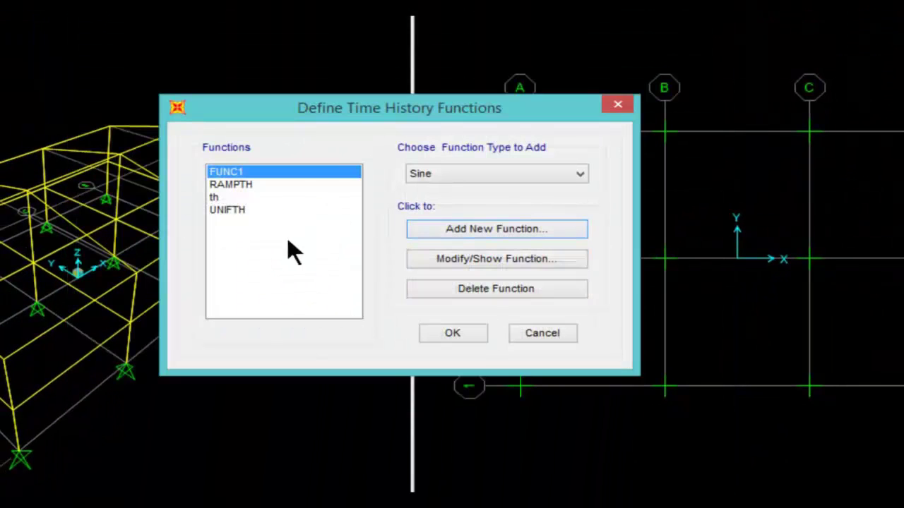
Change function th's sine amplitude to 2
click(217, 198)
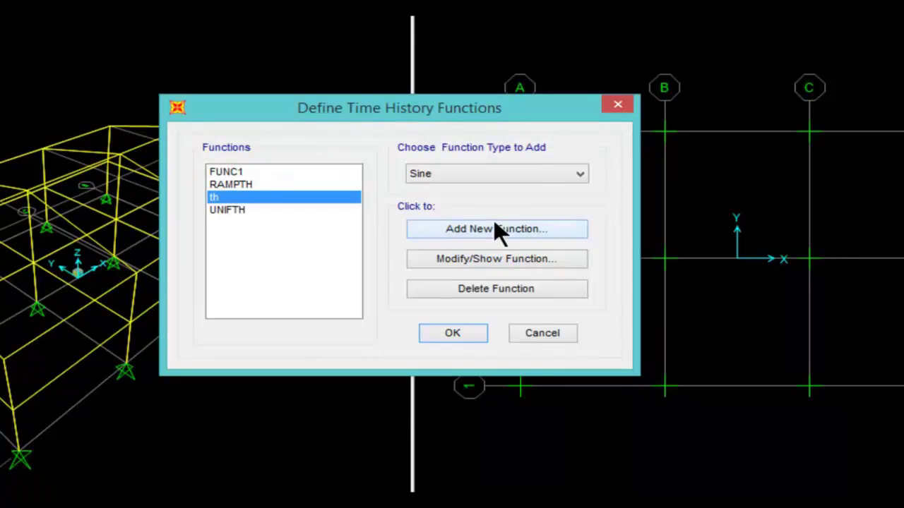
click(464, 329)
click(508, 257)
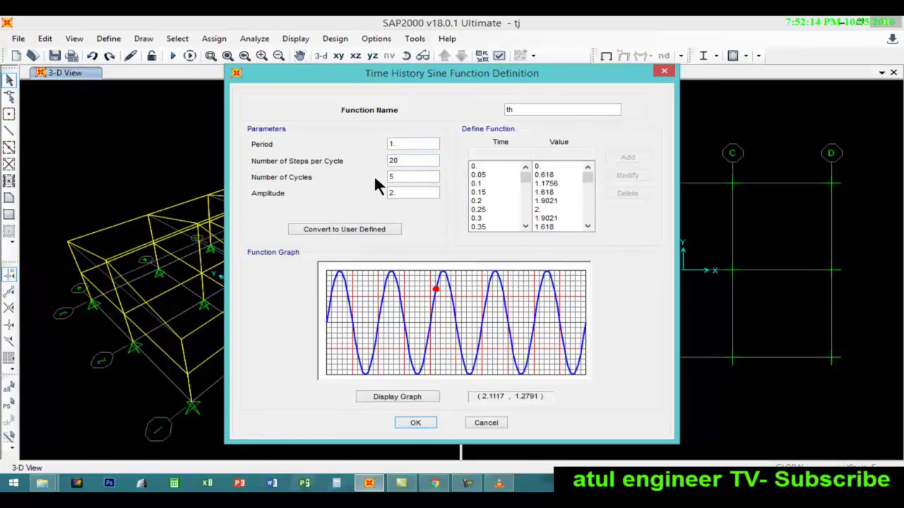
click(417, 194)
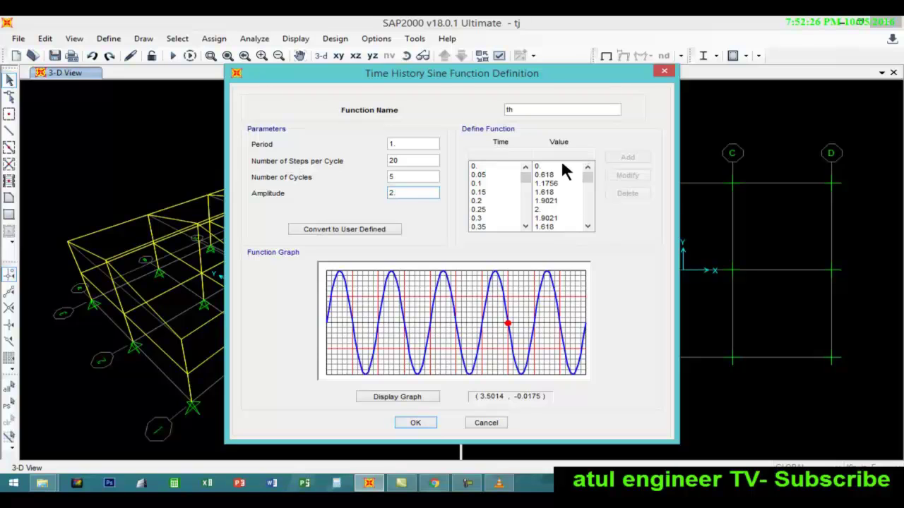
click(416, 423)
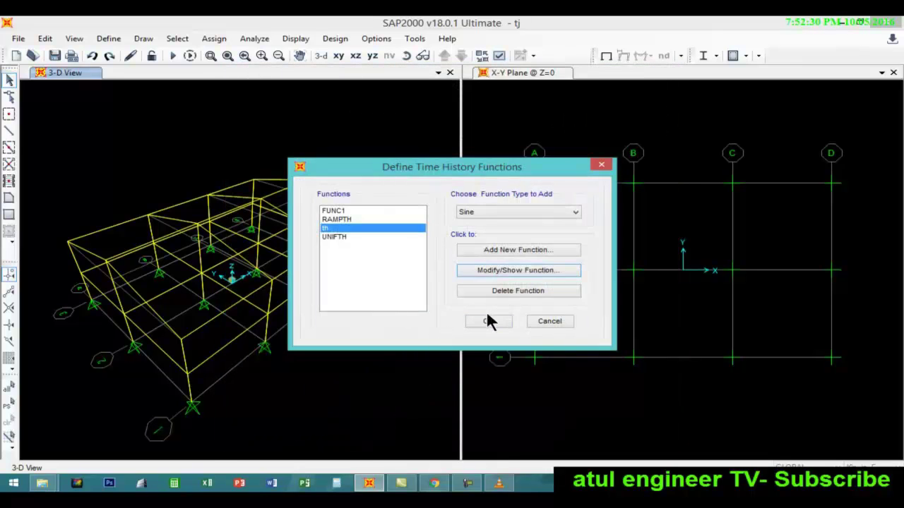
Start a new load case named modal with load case type Modal
click(486, 321)
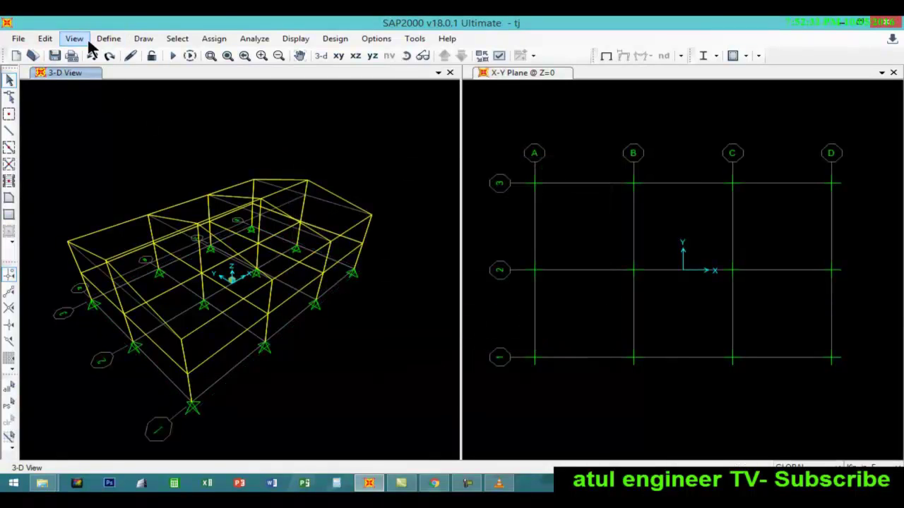
click(117, 40)
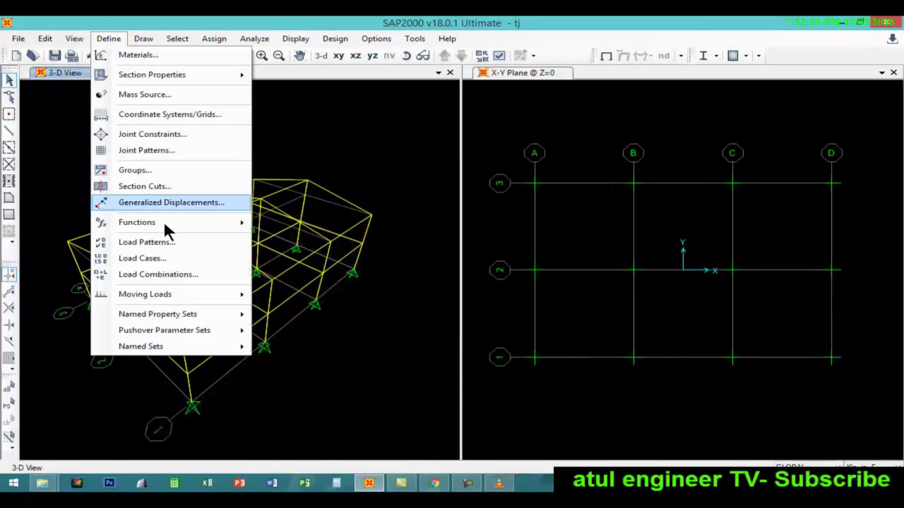
click(158, 259)
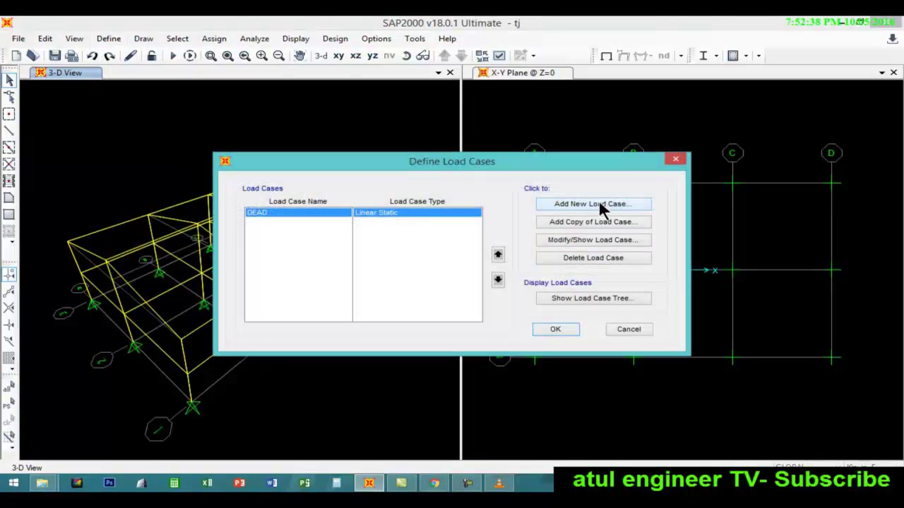
click(601, 204)
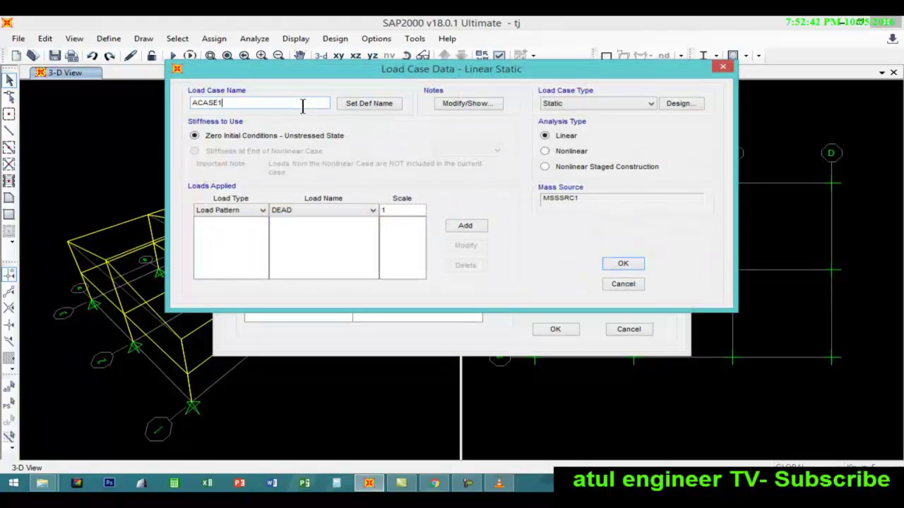
double_click(302, 104)
text(modal)
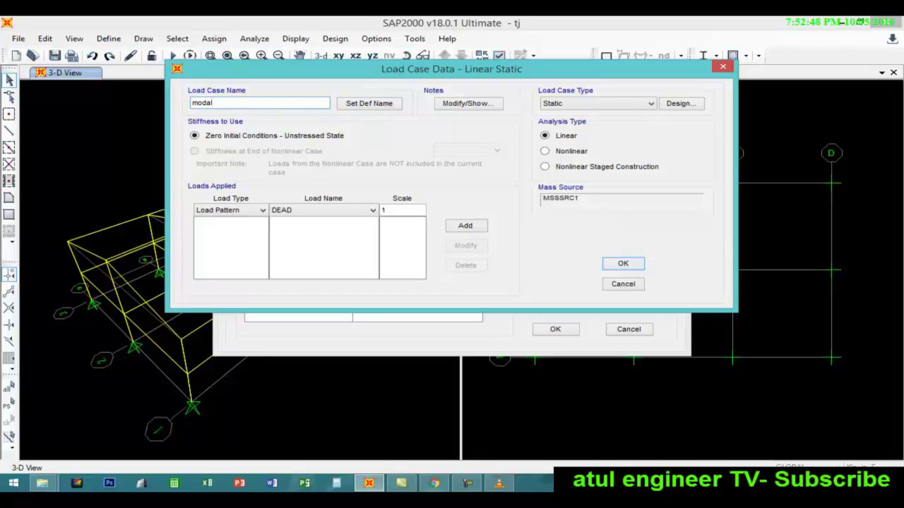
click(646, 101)
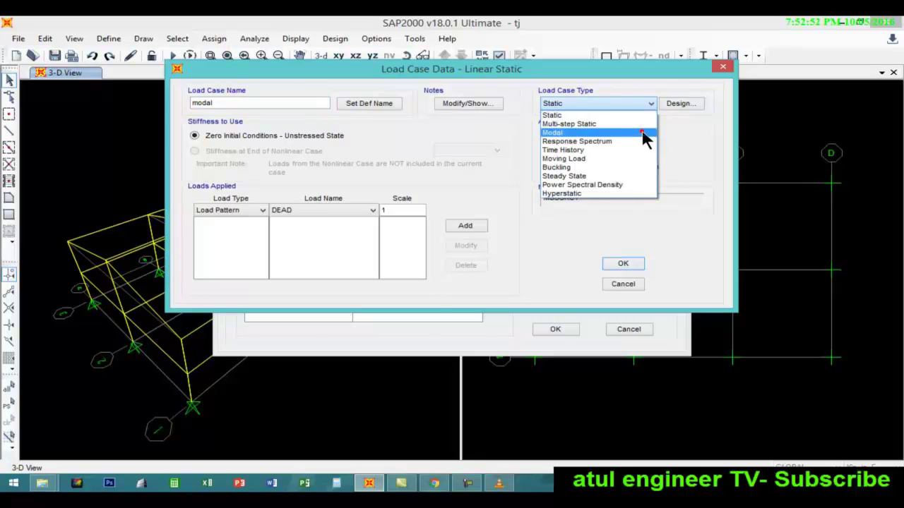
click(641, 132)
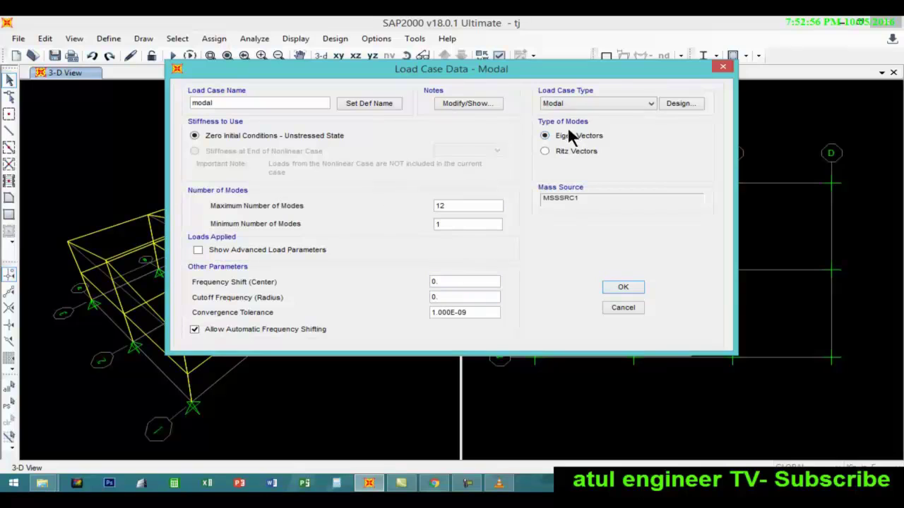
Use Ritz vectors with a UX acceleration load and 2 maximum modes, then accept
click(576, 151)
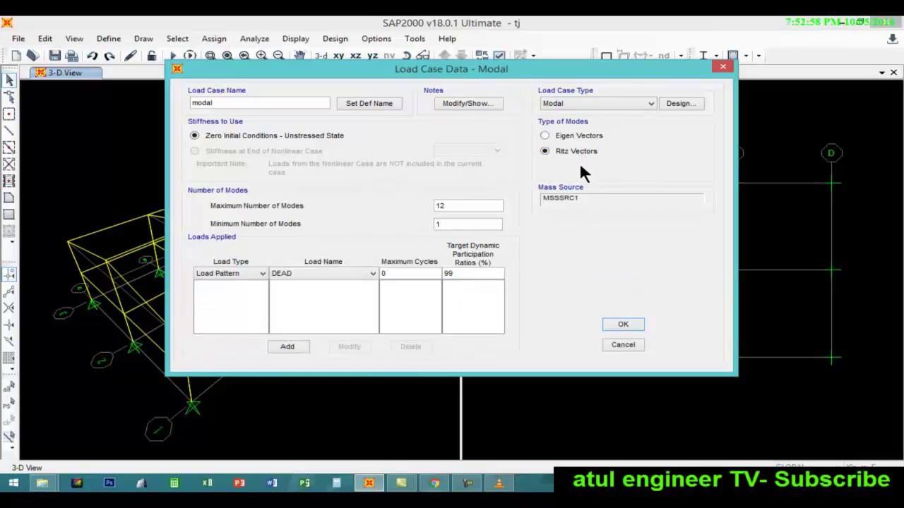
click(261, 273)
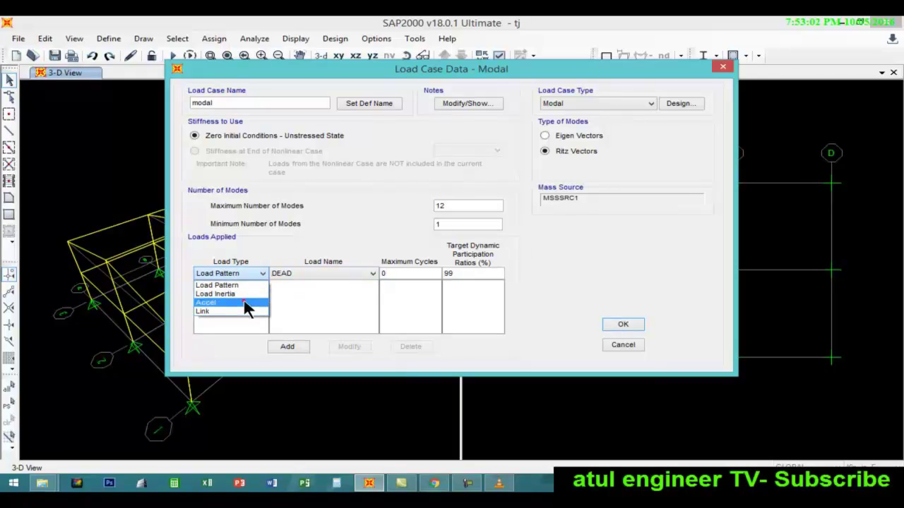
click(245, 303)
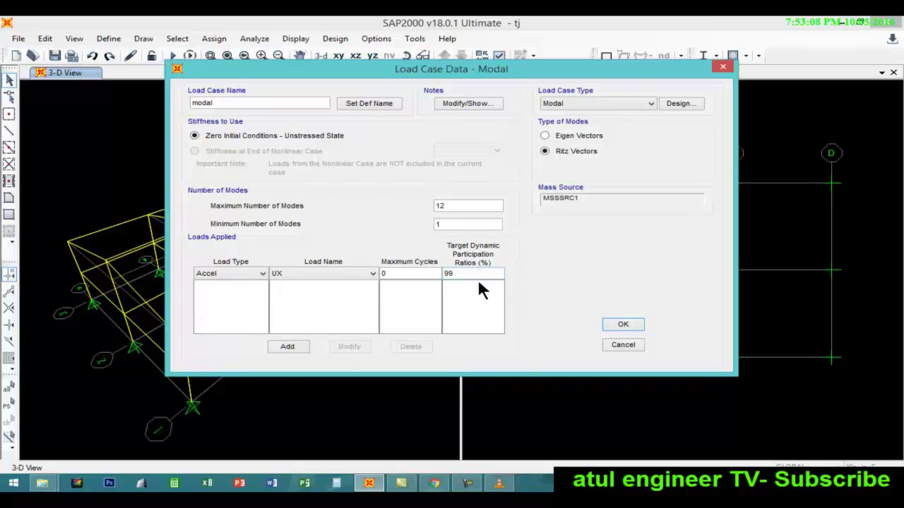
click(297, 342)
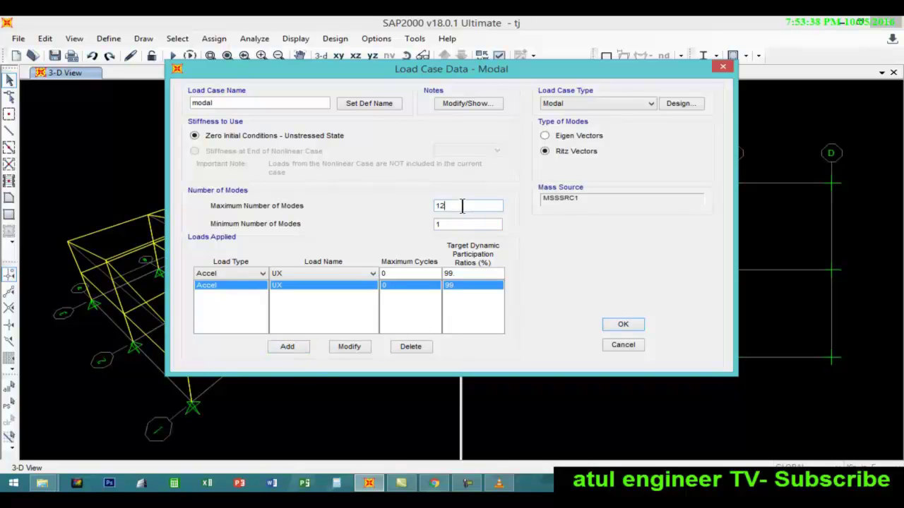
drag(462, 205, 409, 206)
key(BackSpace)
text(2)
click(628, 327)
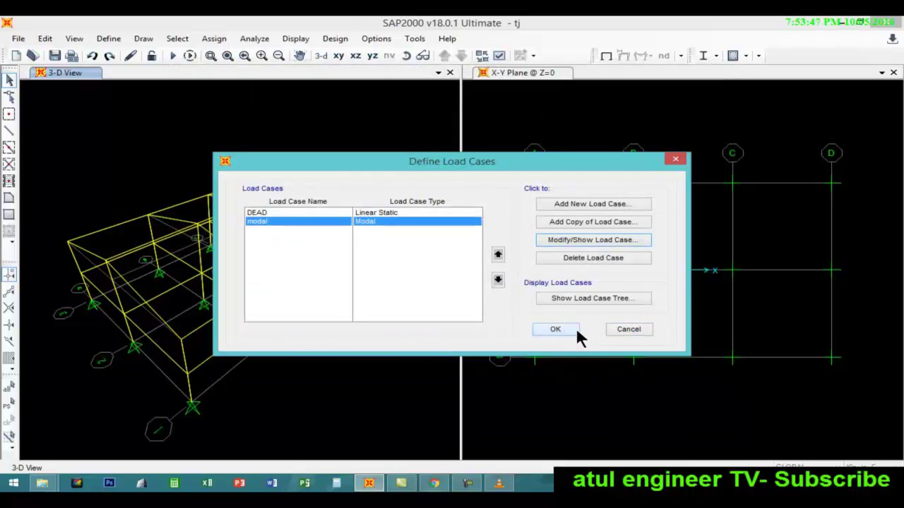
click(560, 333)
click(108, 40)
click(92, 39)
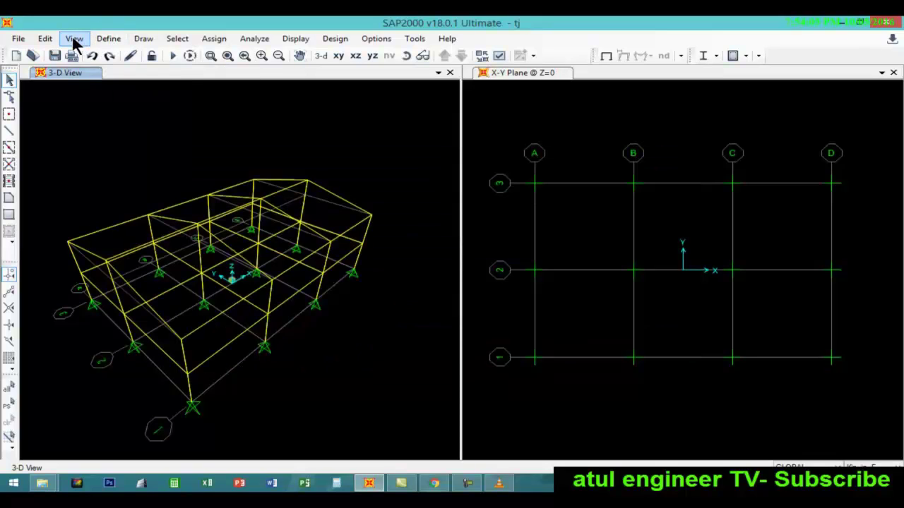
Add a new load case named th of type Time History
click(111, 41)
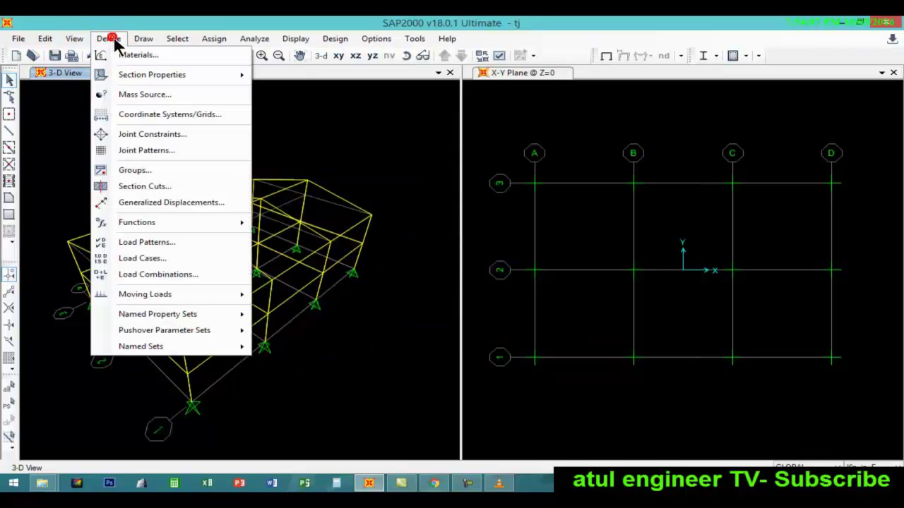
click(145, 259)
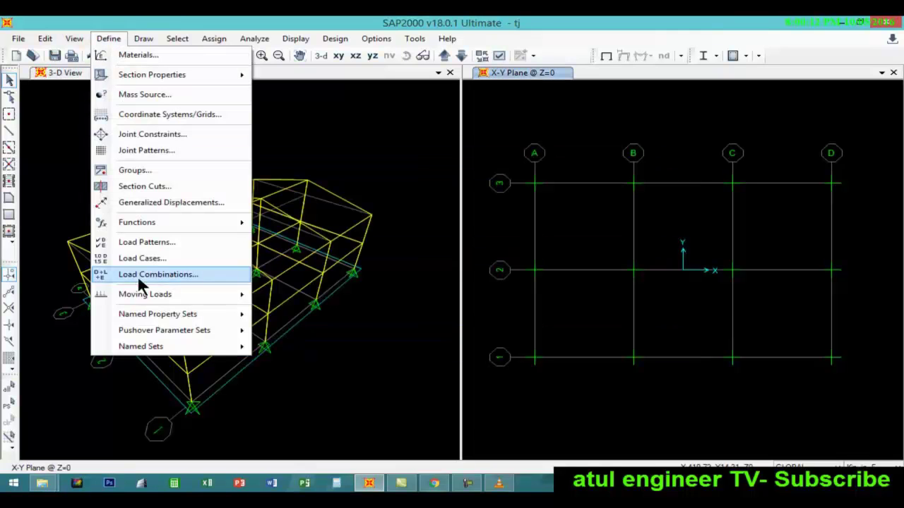
click(151, 259)
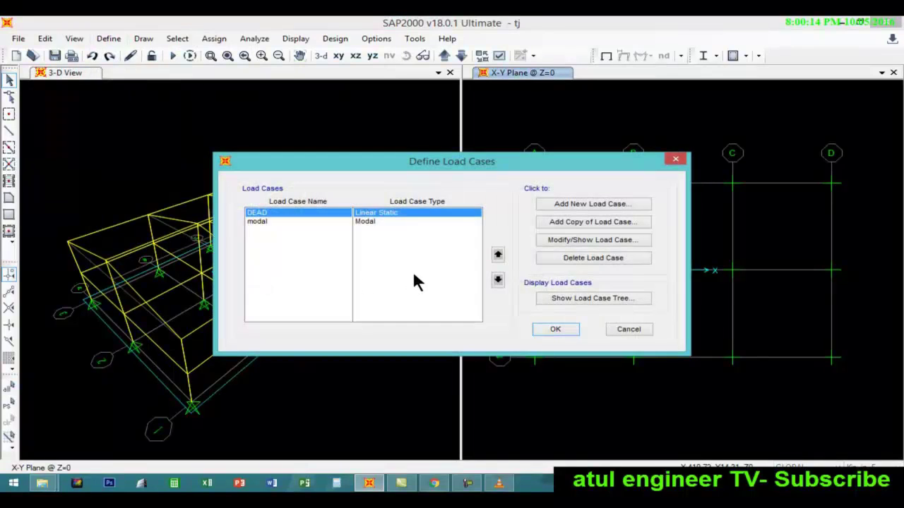
click(613, 205)
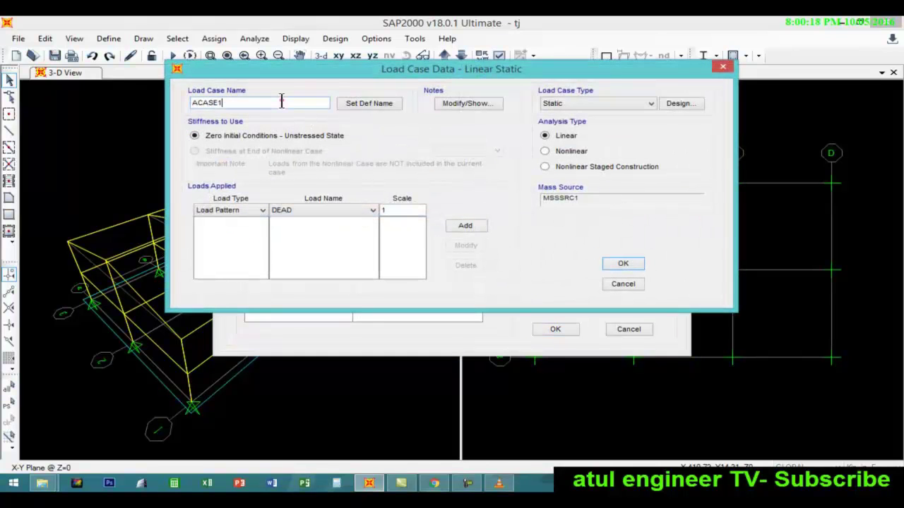
double_click(283, 103)
text(th)
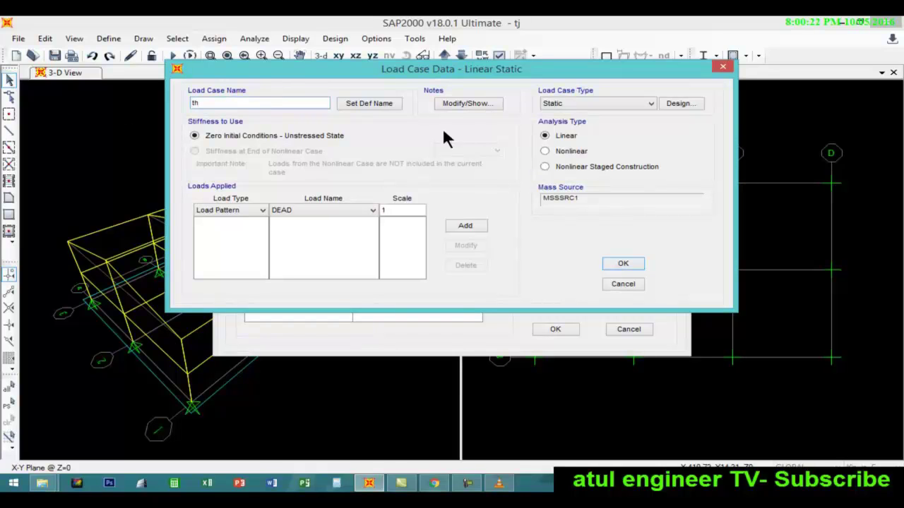
click(651, 105)
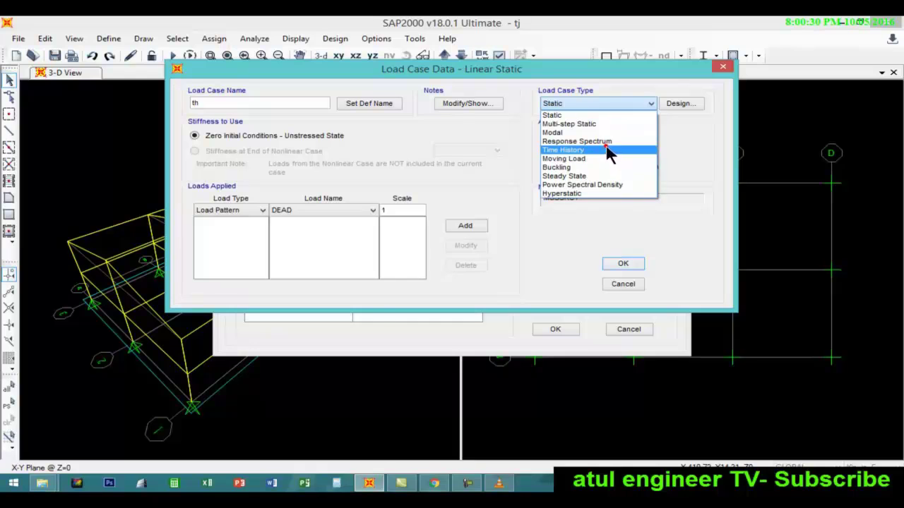
click(606, 150)
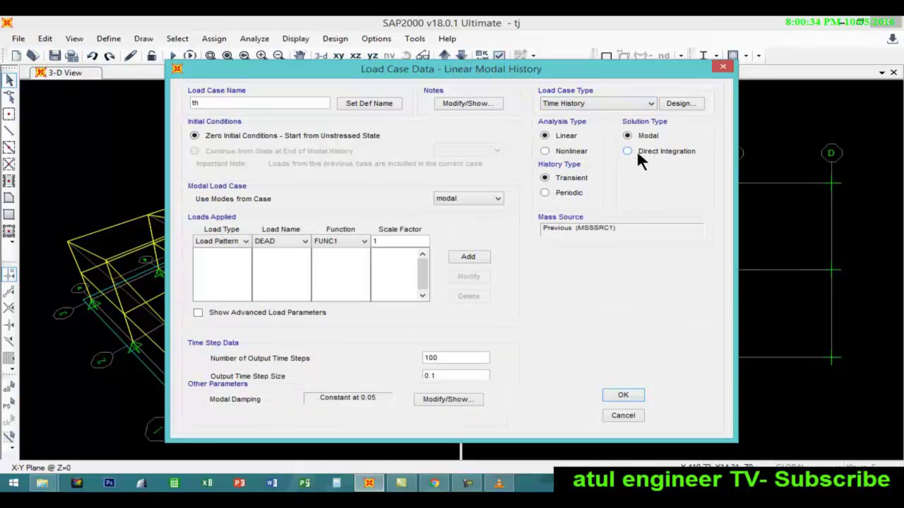
Apply a U1 acceleration load using FUNC1 with scale factor 386.24
click(245, 241)
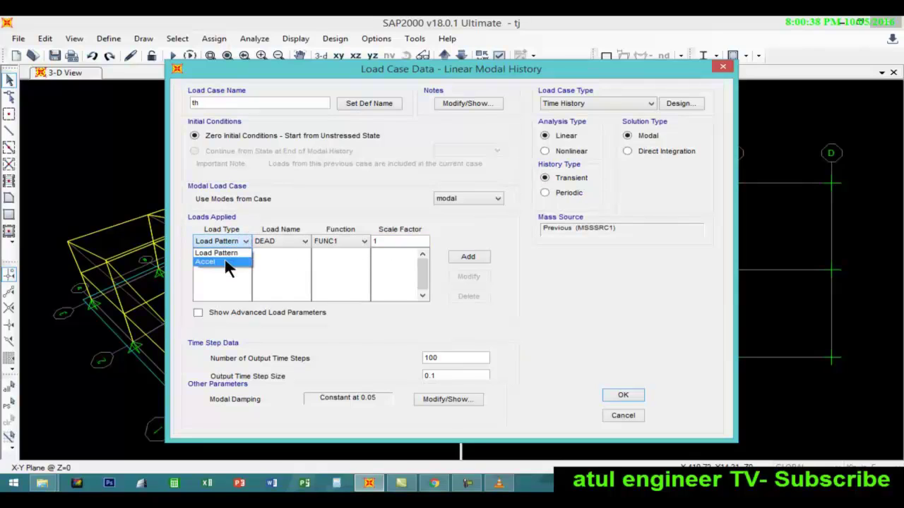
click(223, 262)
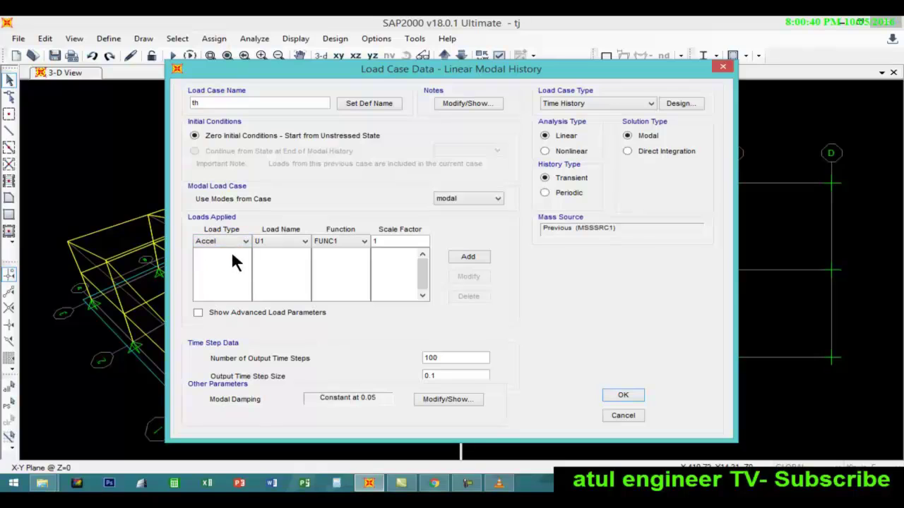
double_click(381, 241)
text(386.24)
click(467, 256)
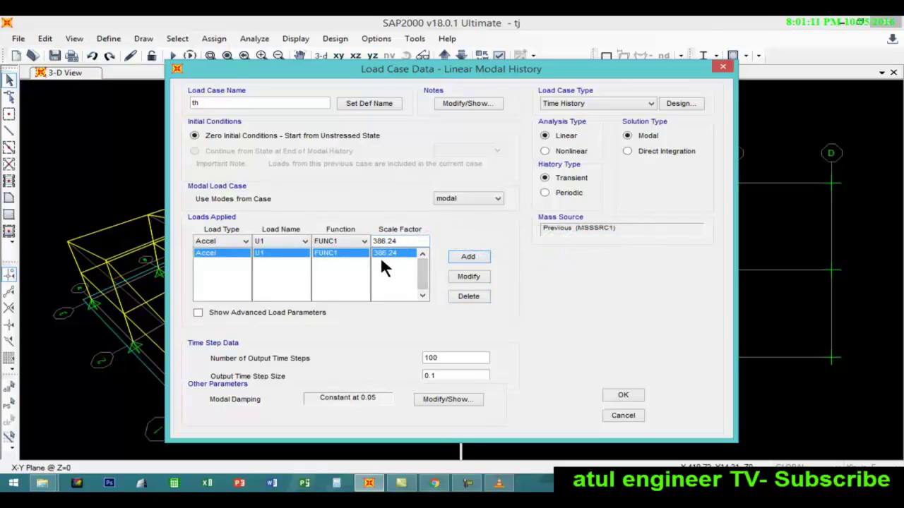
Set the output to 500 time steps of size 0.02
click(453, 359)
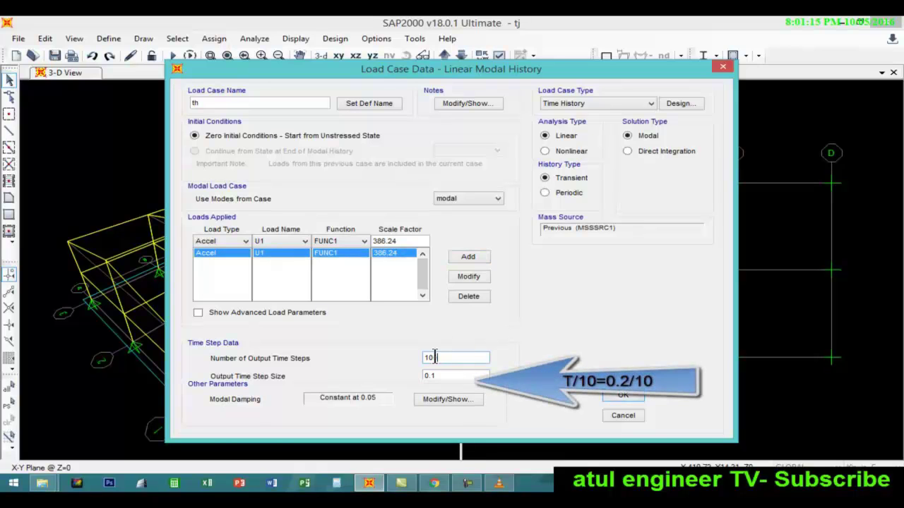
click(444, 375)
text(0.1)
key(BackSpace)
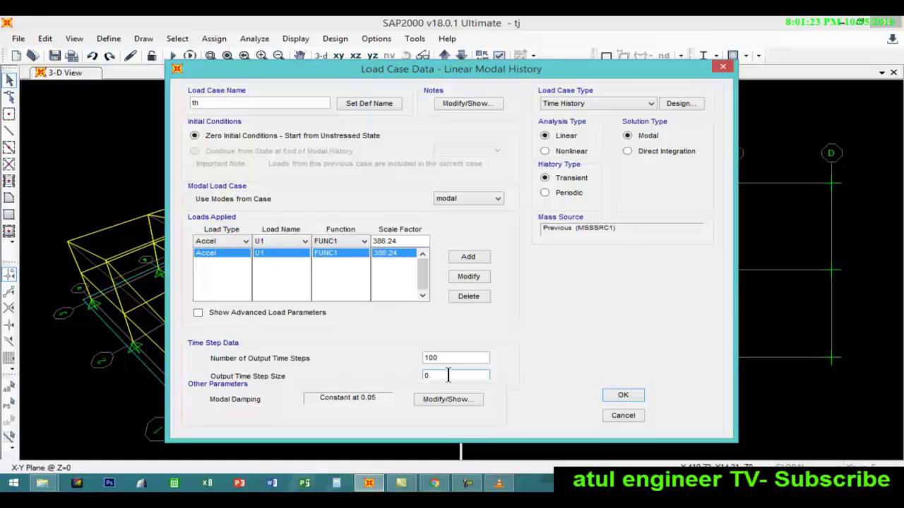
text(.0)
click(429, 376)
key(BackSpace)
key(BackSpace)
key(BackSpace)
key(BackSpace)
text(.)
click(452, 358)
drag(452, 358, 394, 360)
key(BackSpace)
text(500)
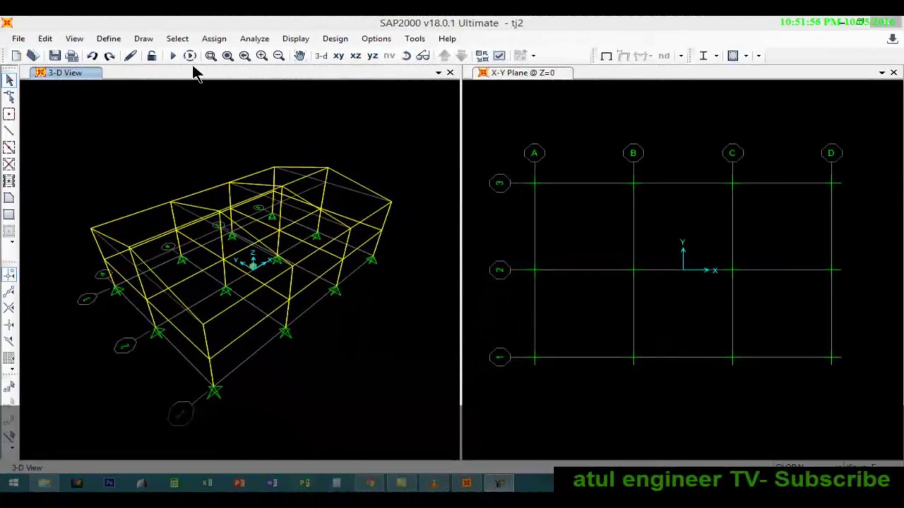
Run the analysis with both the modal and th load cases selected
click(175, 57)
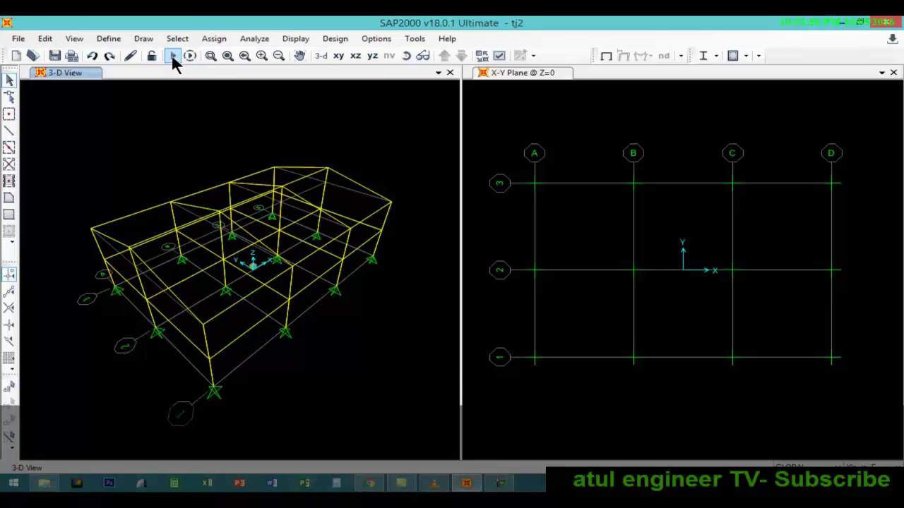
click(172, 56)
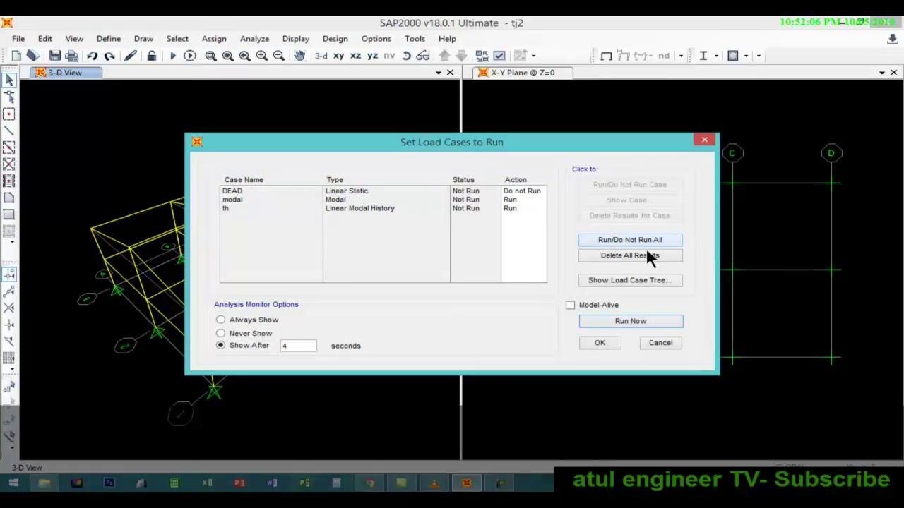
click(632, 320)
click(604, 342)
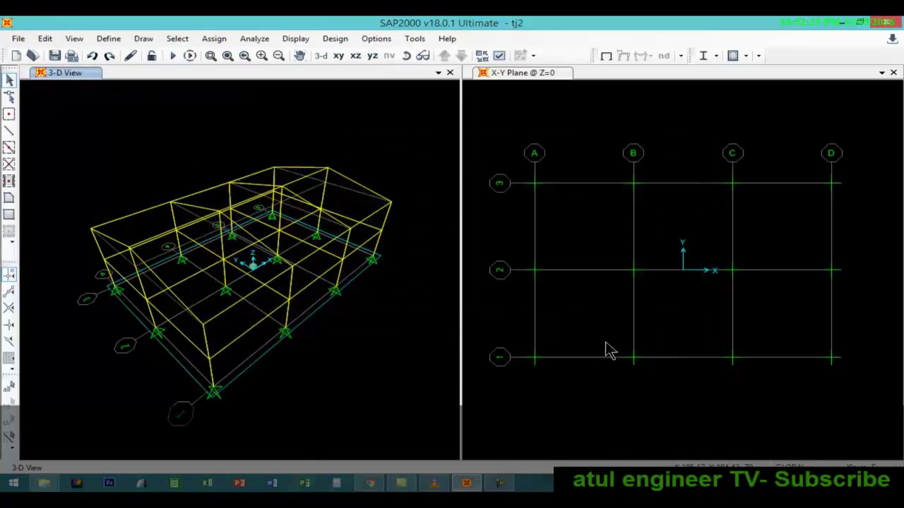
click(172, 56)
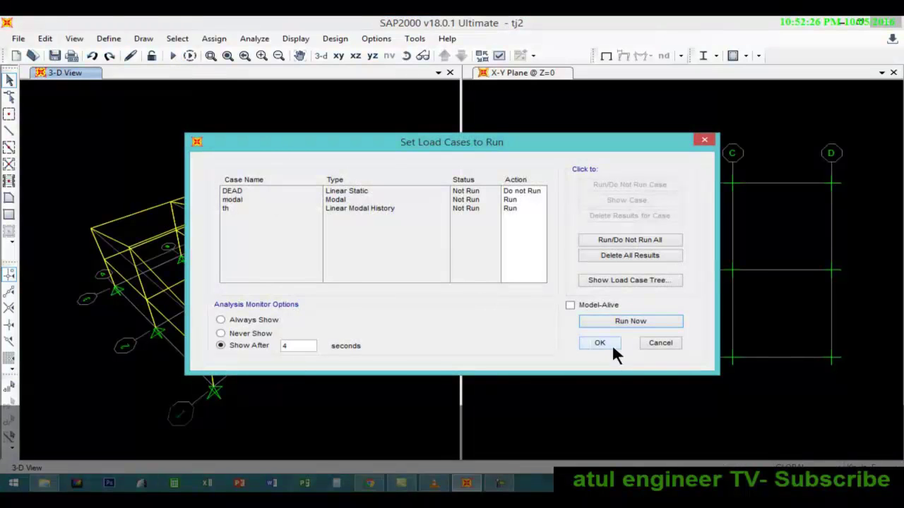
click(244, 200)
click(237, 209)
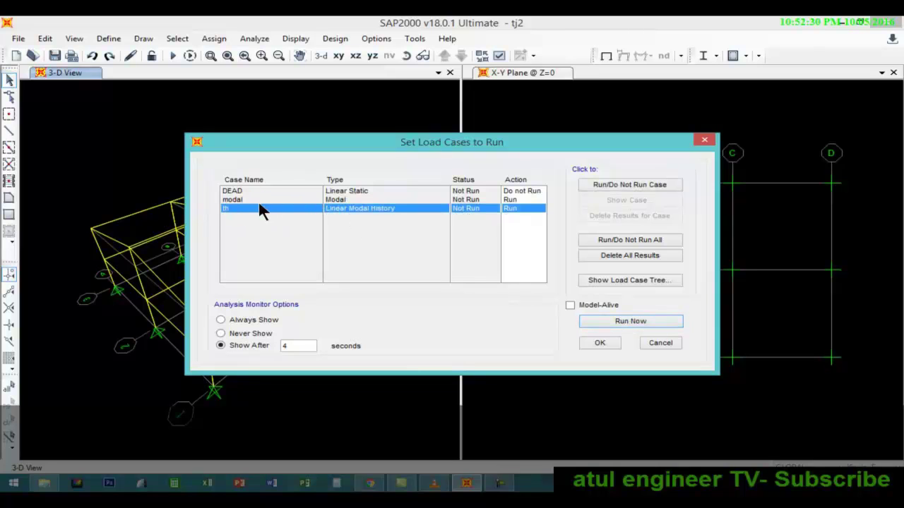
shift+click(248, 201)
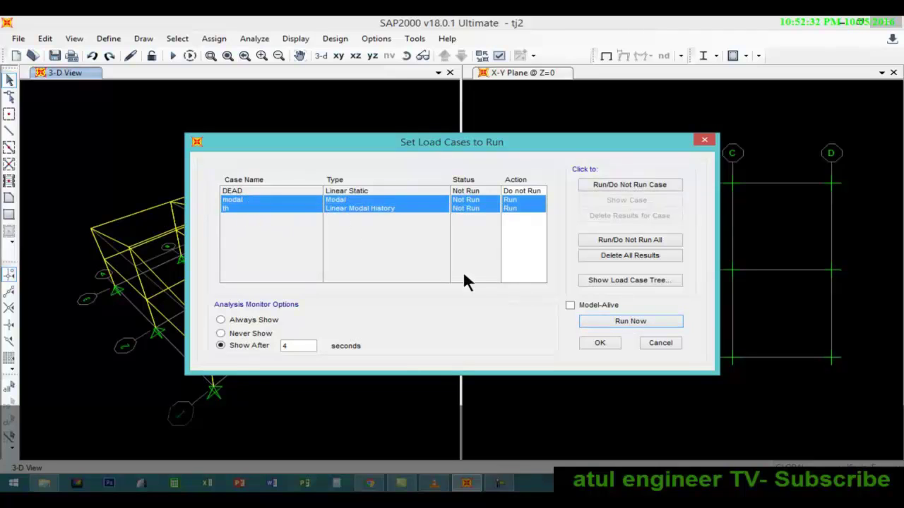
click(613, 321)
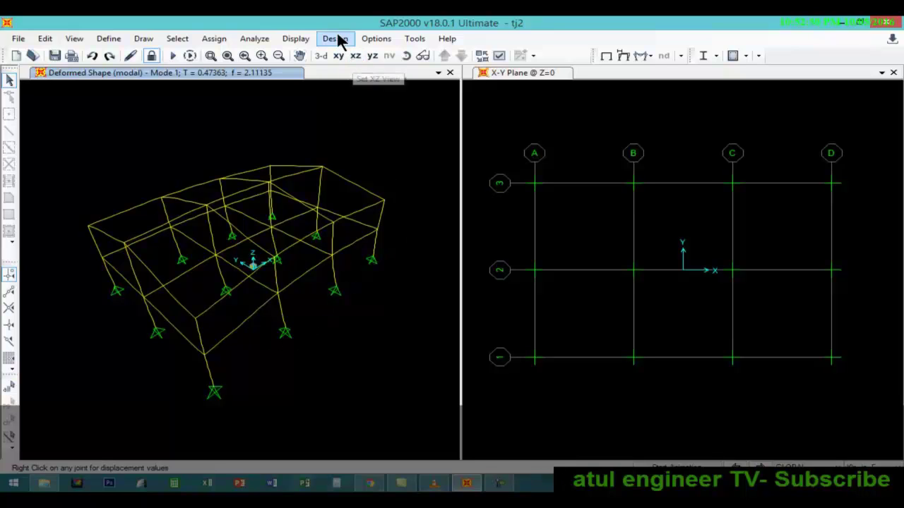
Display the th case's Moment 3-3 frame diagram at time 1.4
click(295, 38)
mouse_move(305, 72)
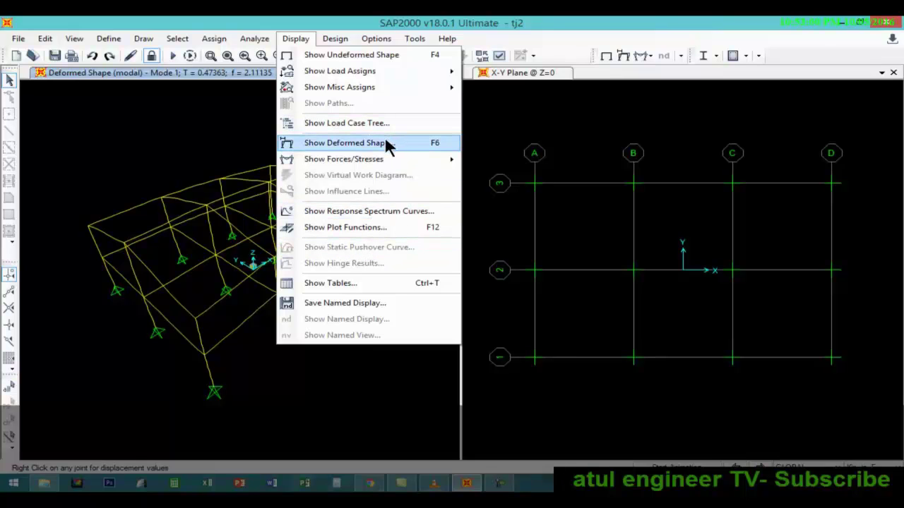
mouse_move(336, 160)
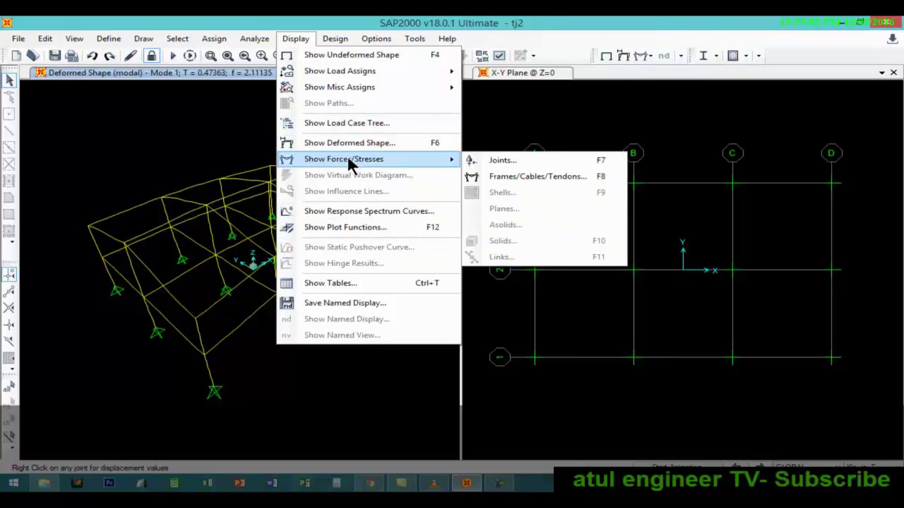
click(534, 177)
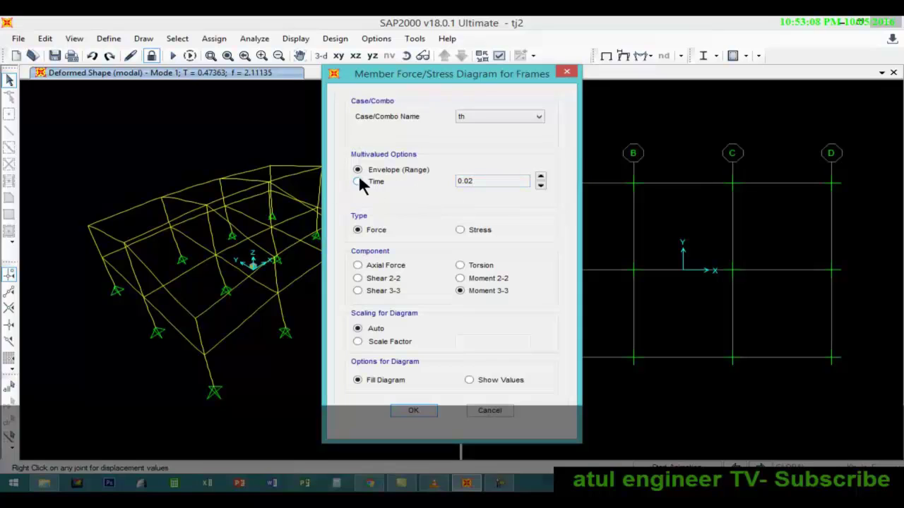
click(357, 182)
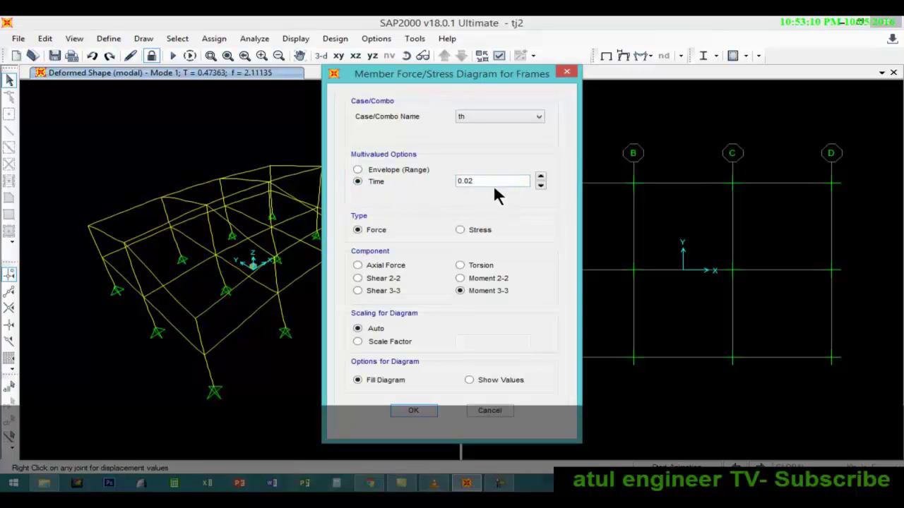
click(472, 183)
double_click(472, 184)
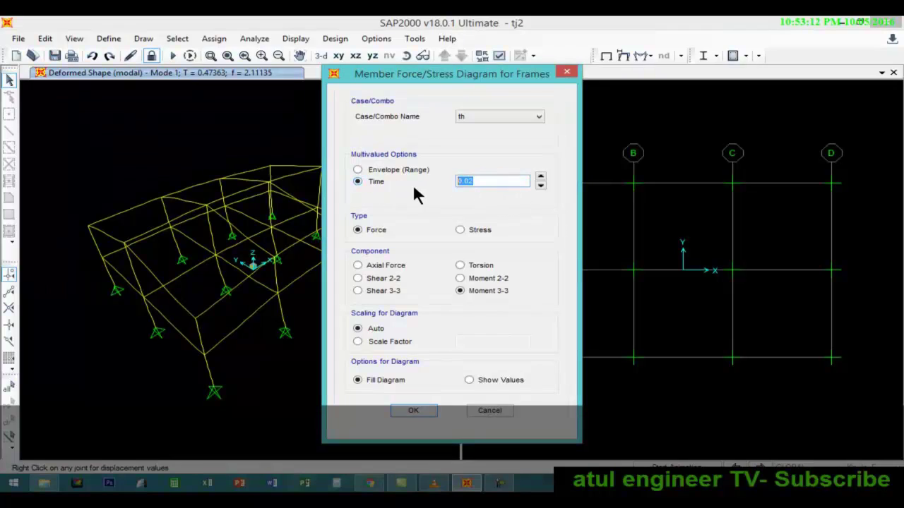
text(1.4)
click(414, 410)
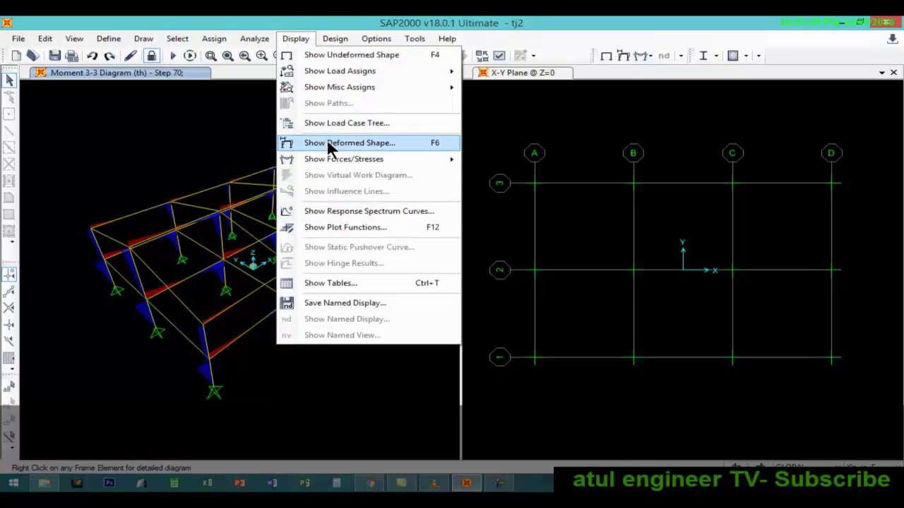
Show the th case's joint reactions at time 1.4
mouse_move(414, 159)
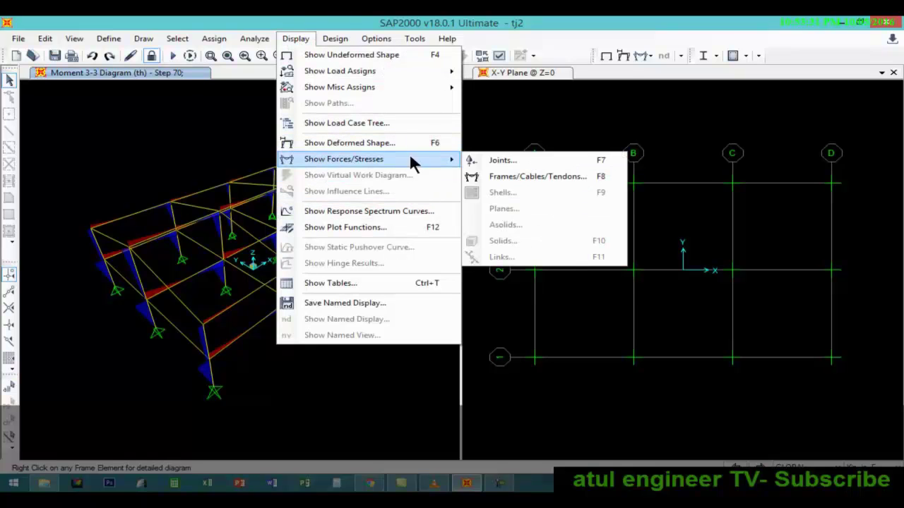
click(503, 162)
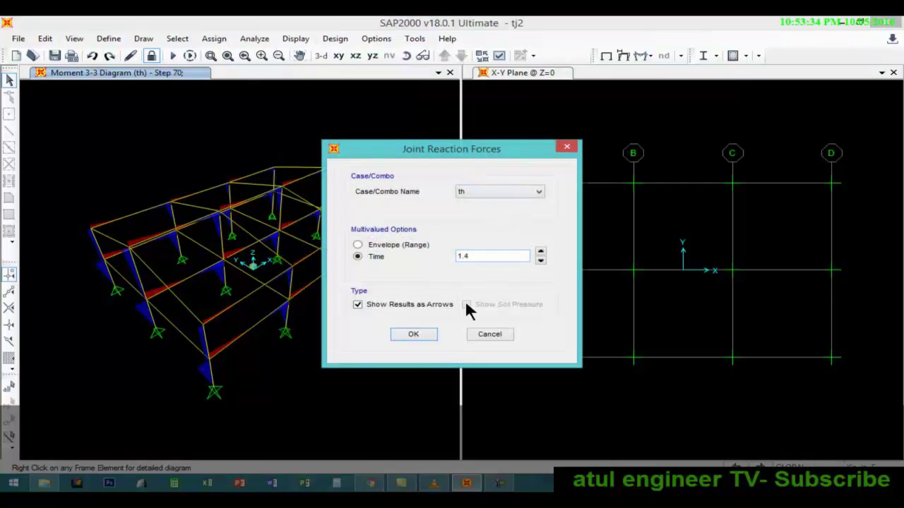
click(423, 330)
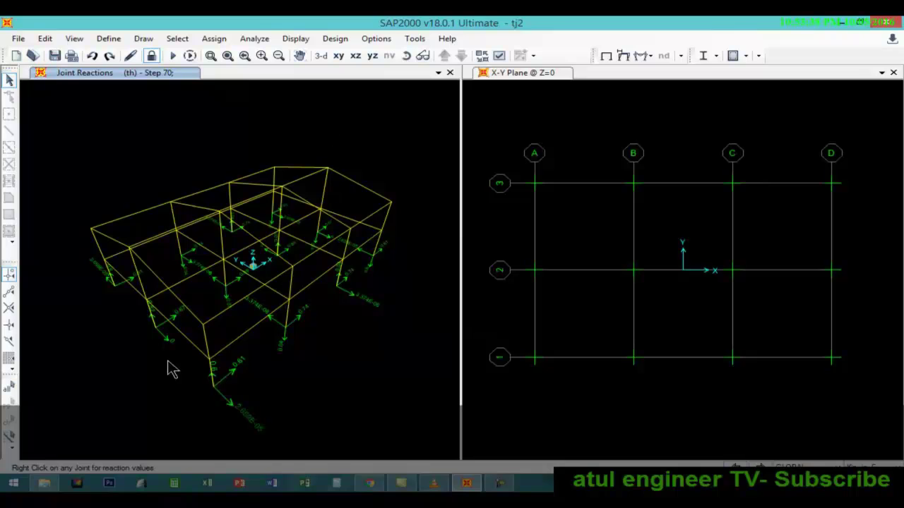
Draw the frames' torsion envelope diagram with values shown
click(295, 39)
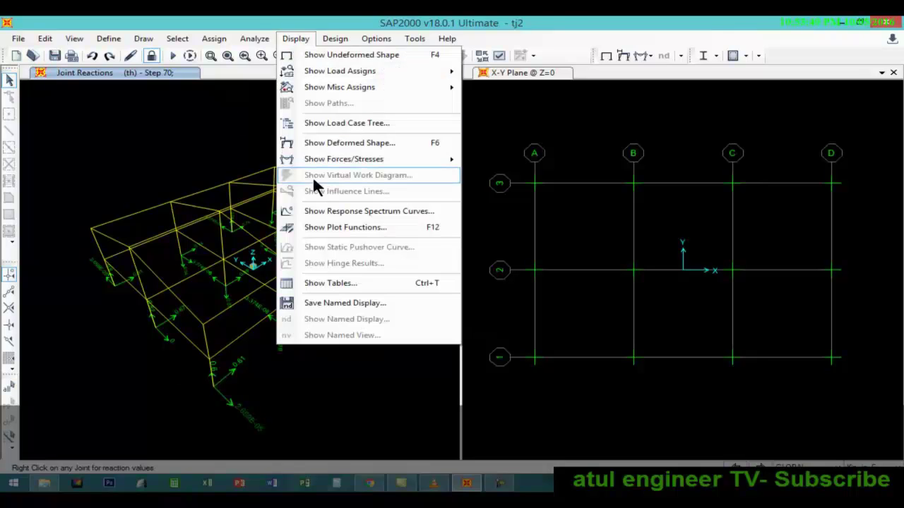
mouse_move(346, 94)
mouse_move(378, 159)
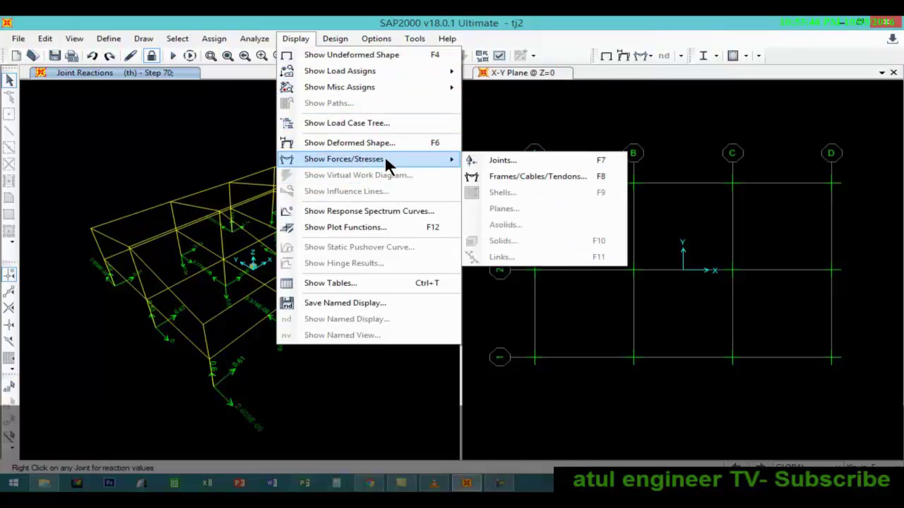
click(507, 176)
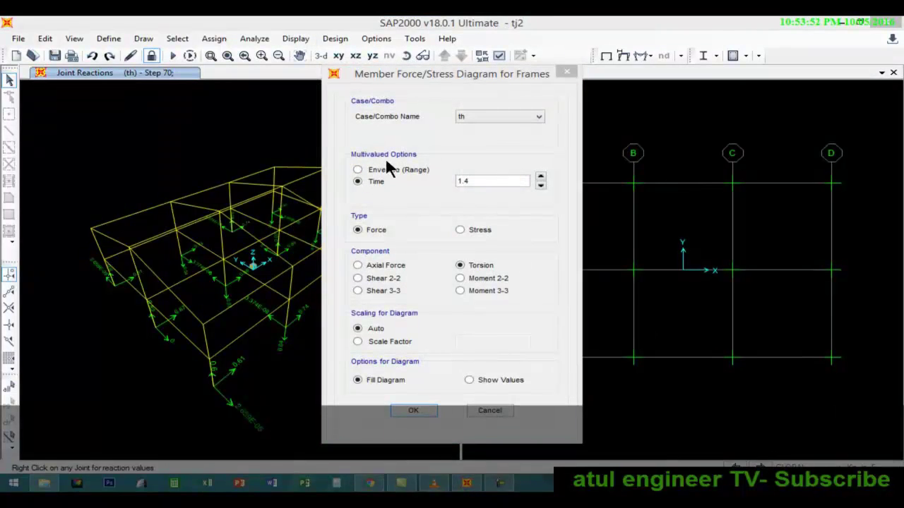
click(386, 169)
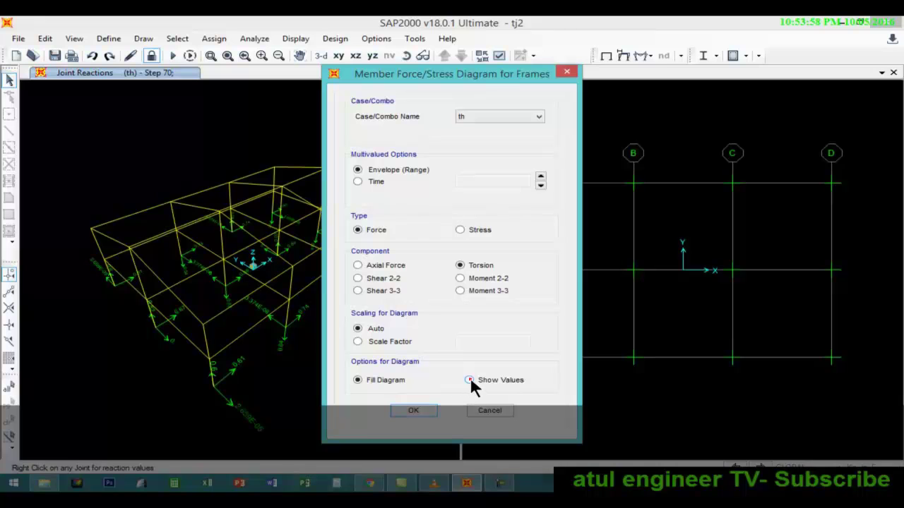
click(410, 411)
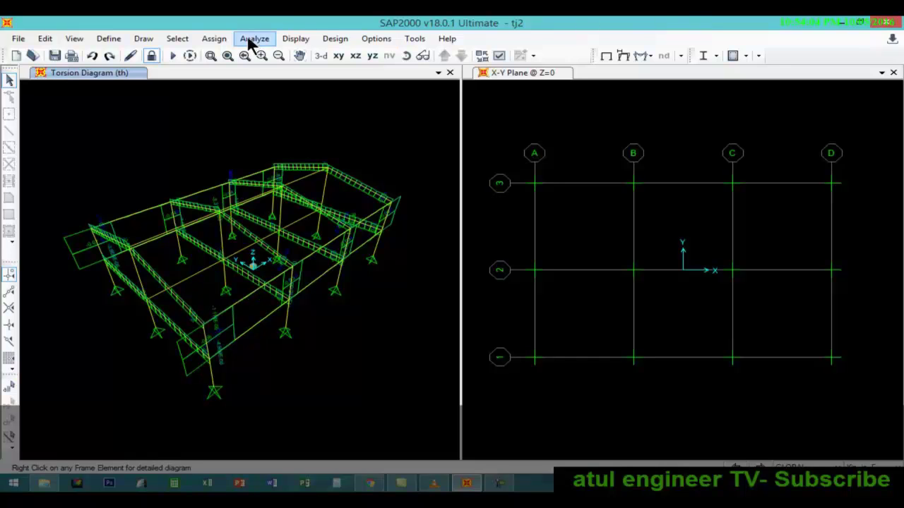
Draw a filled Moment 3-3 envelope diagram and box-select the frame's far corner
click(298, 38)
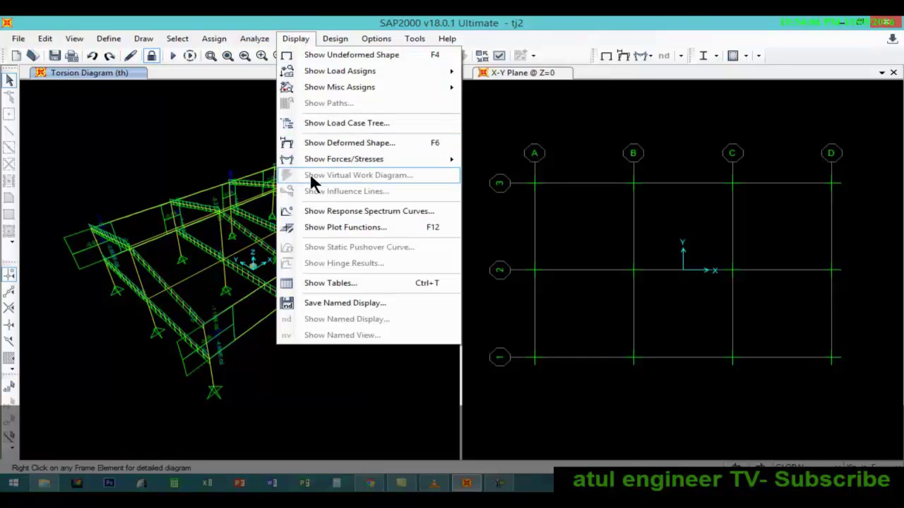
mouse_move(346, 166)
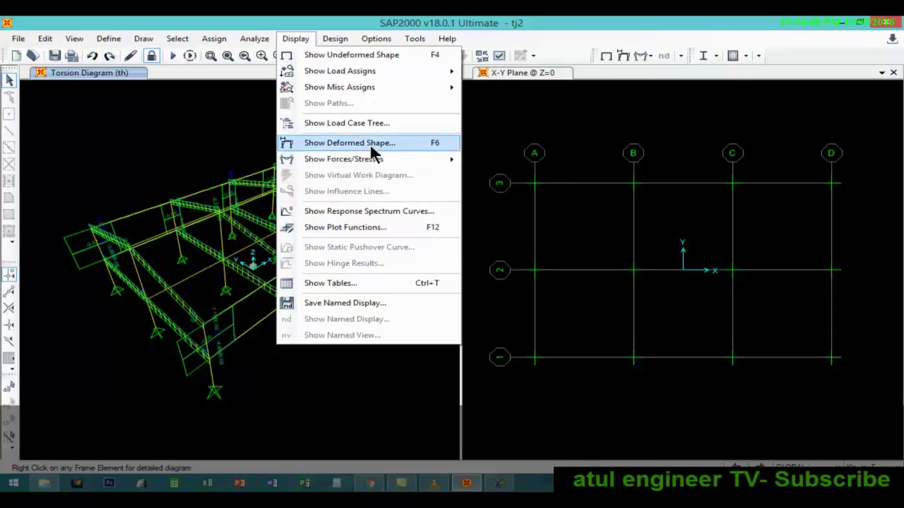
click(555, 177)
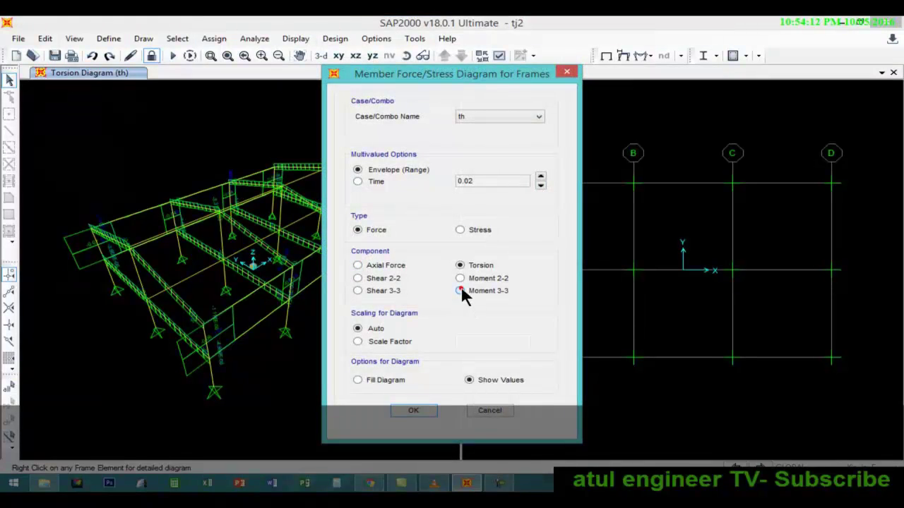
click(460, 291)
click(389, 380)
click(414, 410)
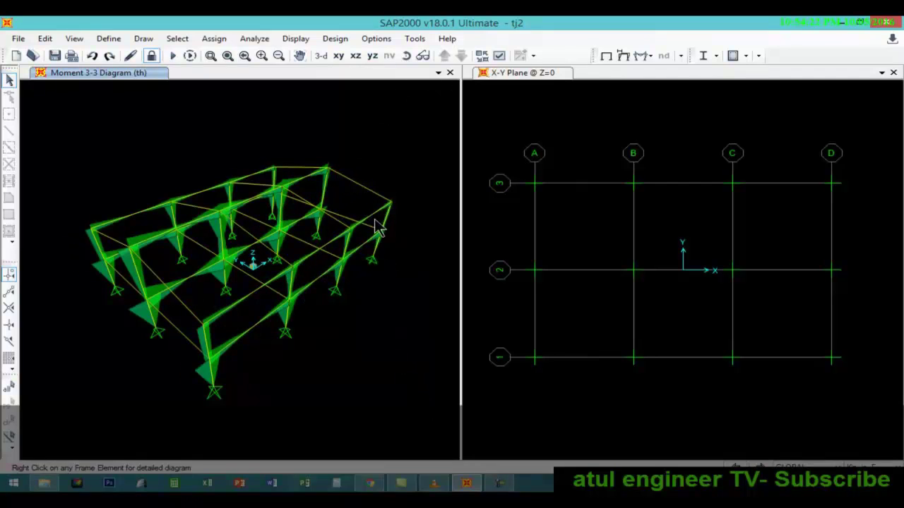
drag(409, 188, 383, 215)
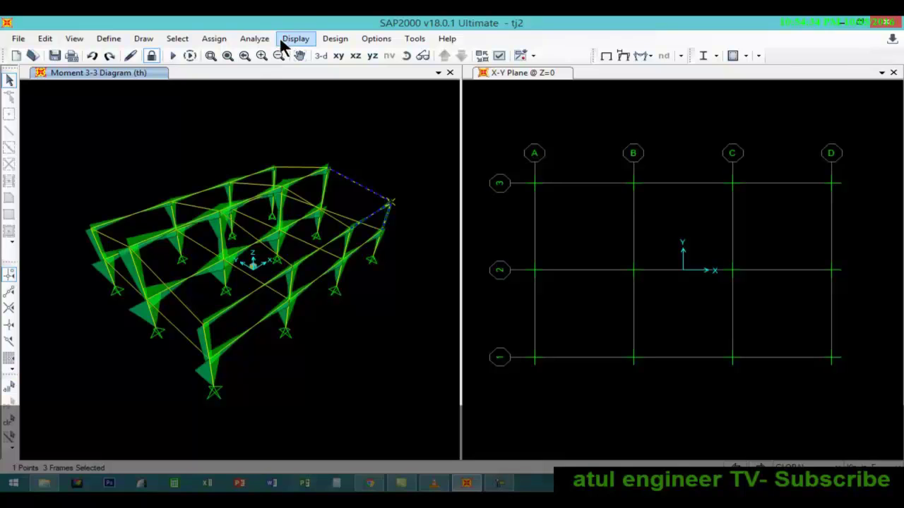
Clear the selection and select the frame's far corner joint
click(185, 39)
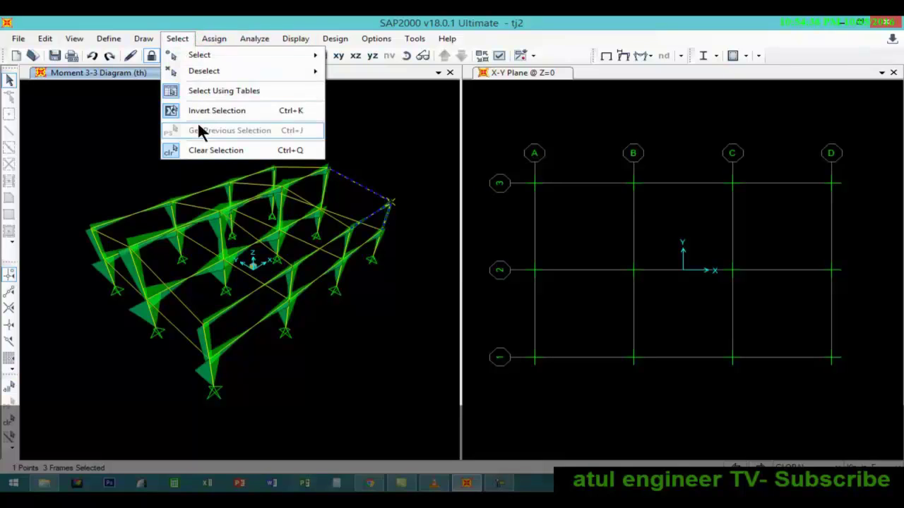
mouse_move(205, 74)
click(357, 253)
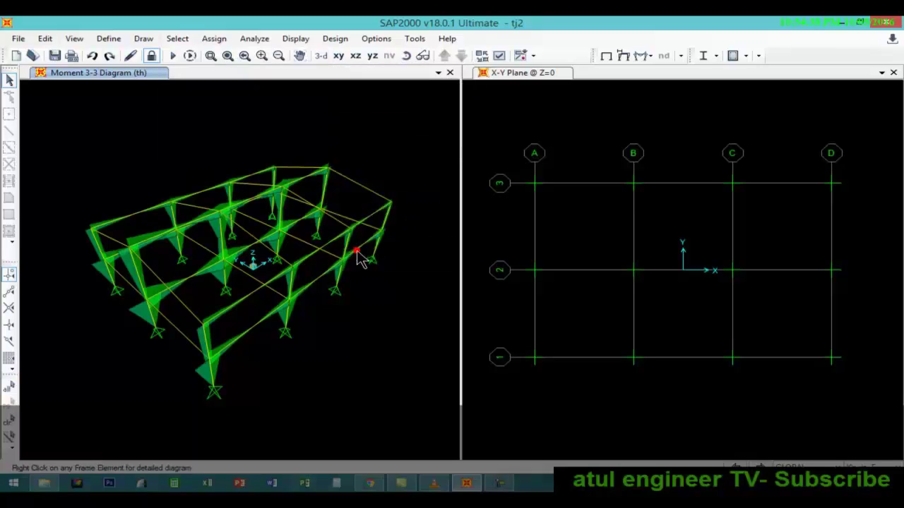
click(391, 203)
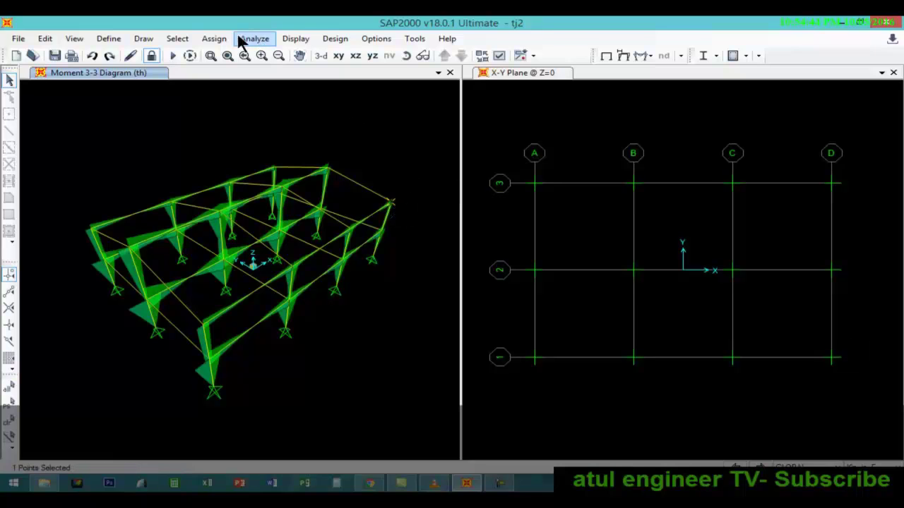
Generate the joint's response spectrum curves plotted against period, then close the plot
click(291, 41)
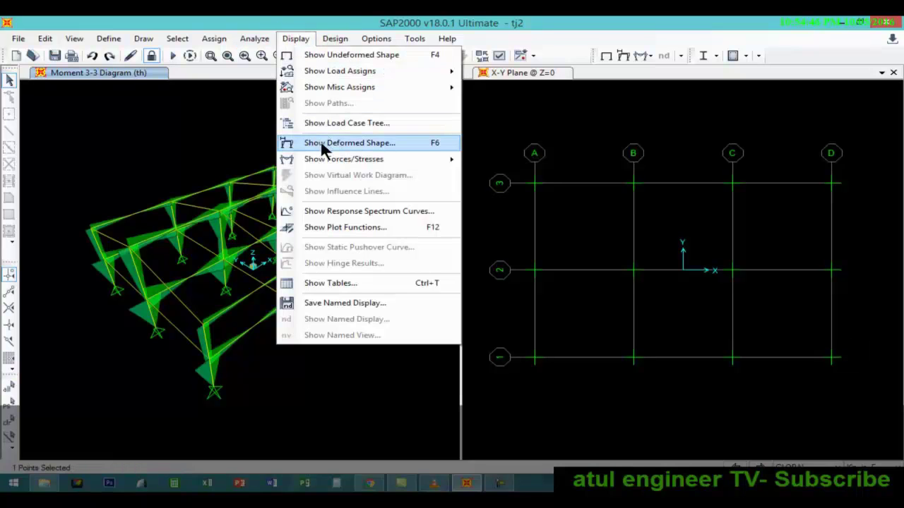
click(362, 211)
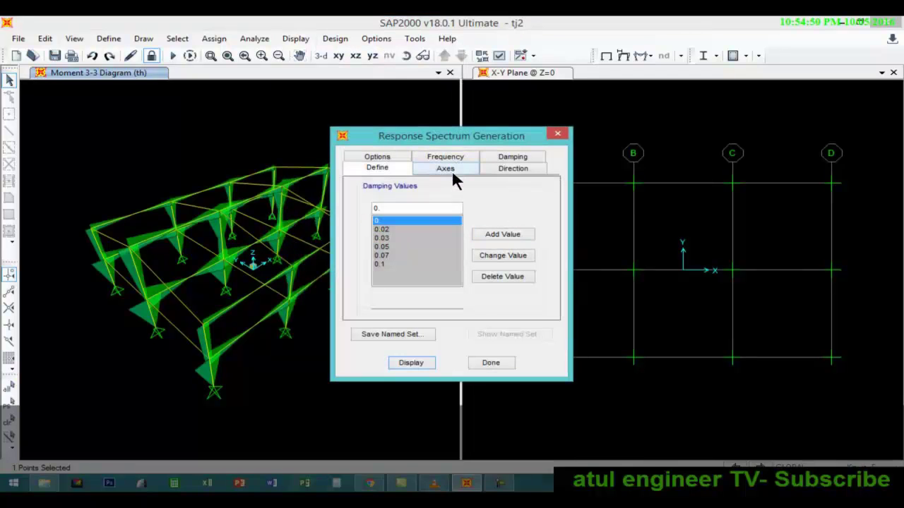
click(446, 169)
click(398, 215)
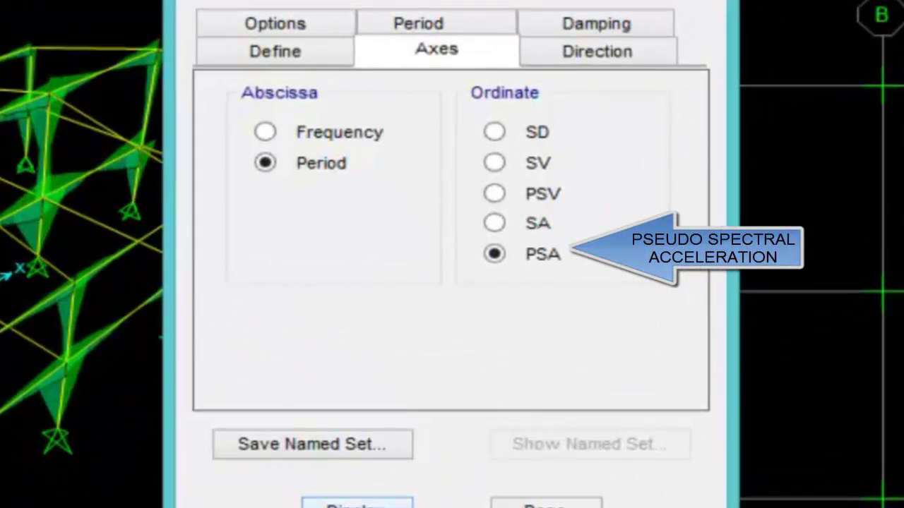
click(392, 503)
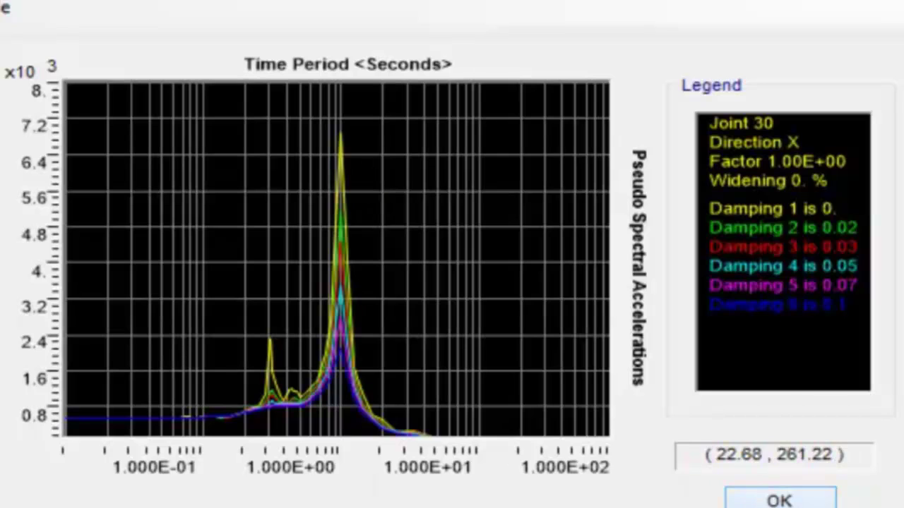
click(779, 496)
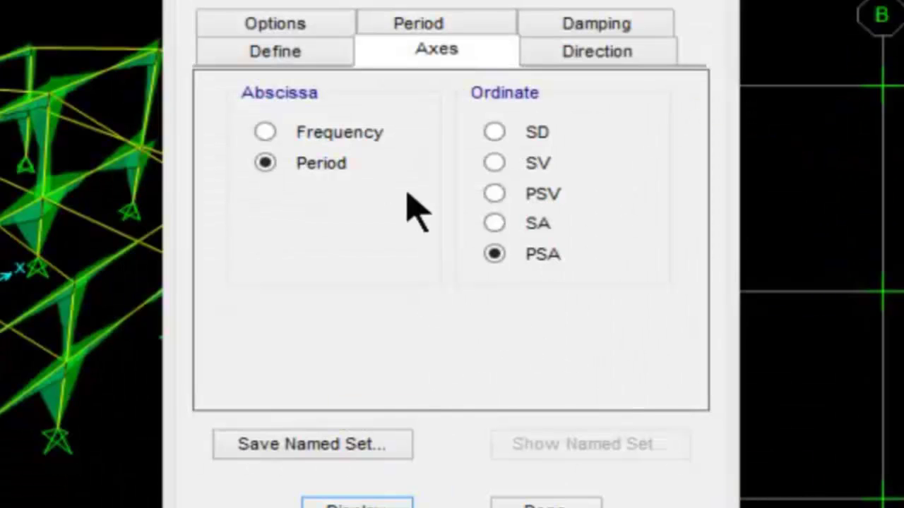
Redraw the spectrum curves without the grid overlay, then finish
click(285, 24)
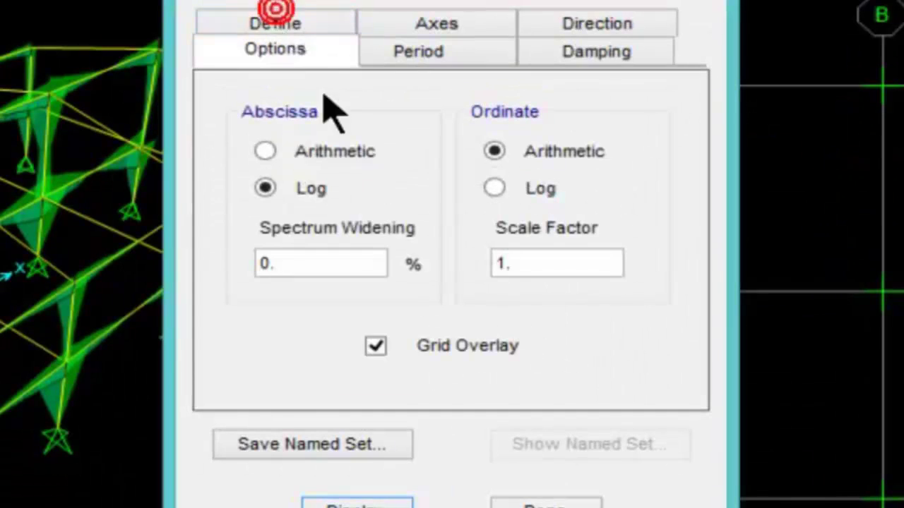
click(378, 345)
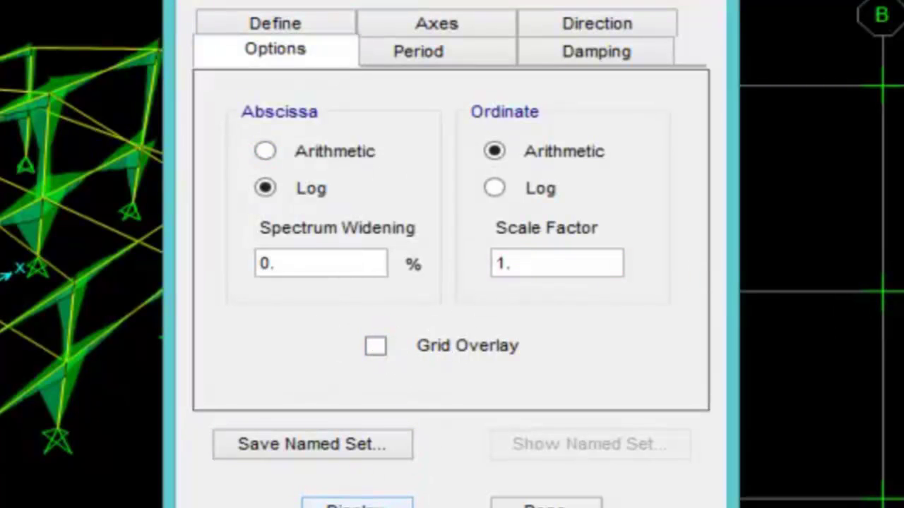
click(377, 502)
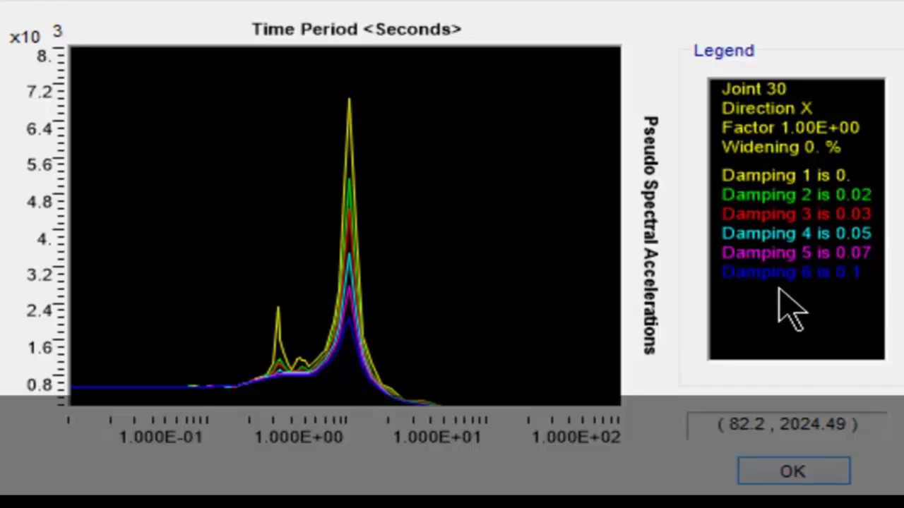
click(828, 470)
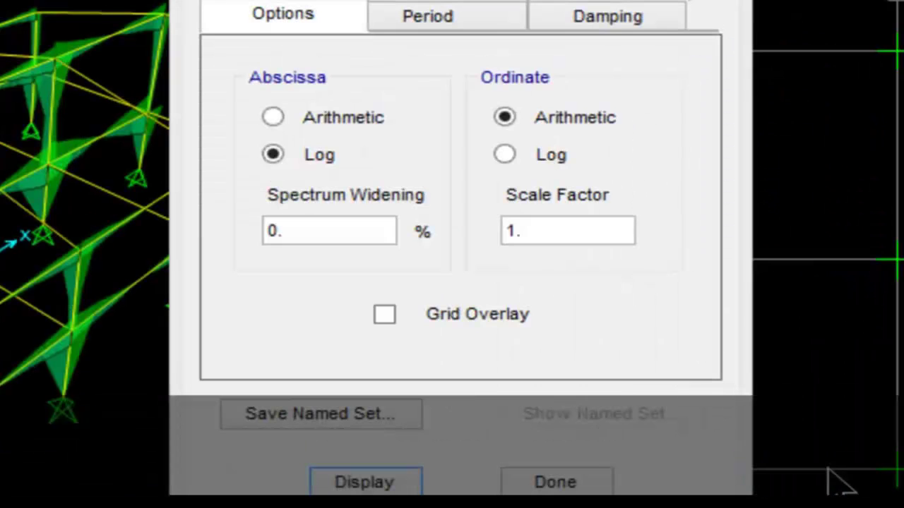
click(541, 484)
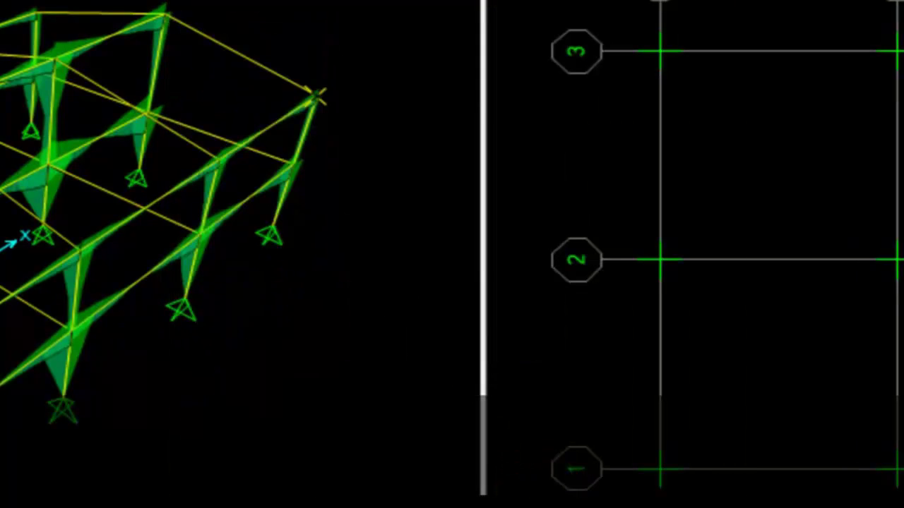
Set up a plot function trace with Joint9 as the vertical function against time
key(alt+d)
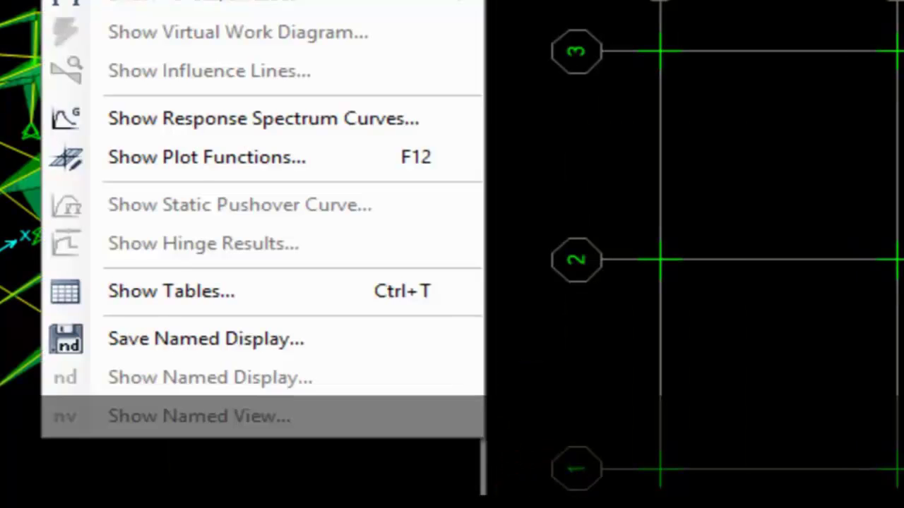
click(216, 155)
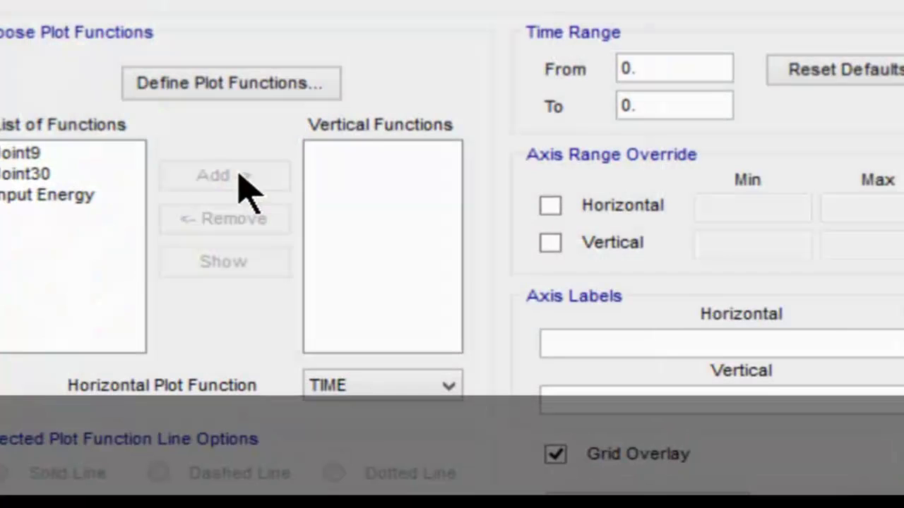
click(10, 151)
click(219, 176)
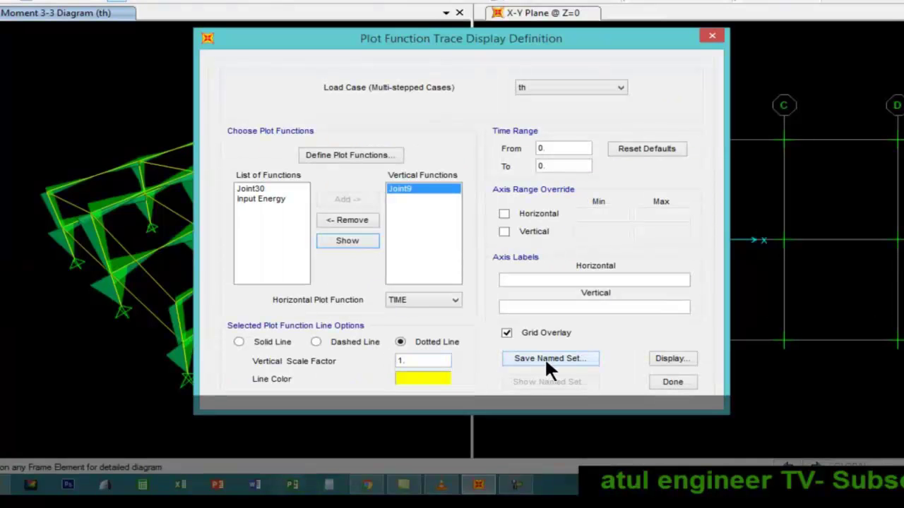
Save the plot setup as a new named plot function set TH30
click(542, 355)
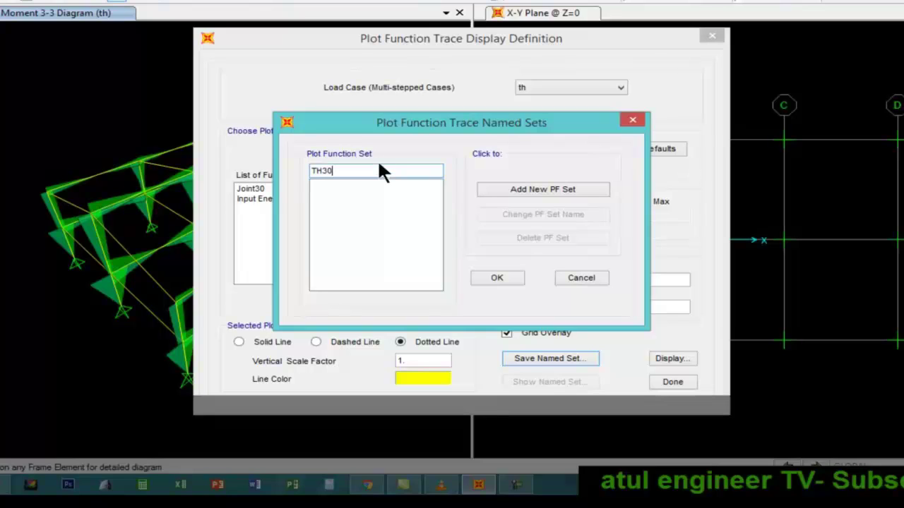
click(492, 277)
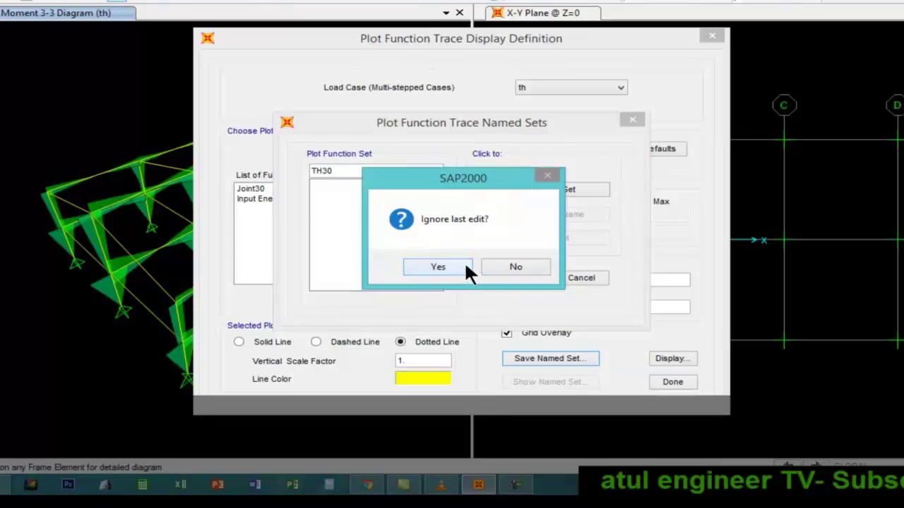
click(502, 266)
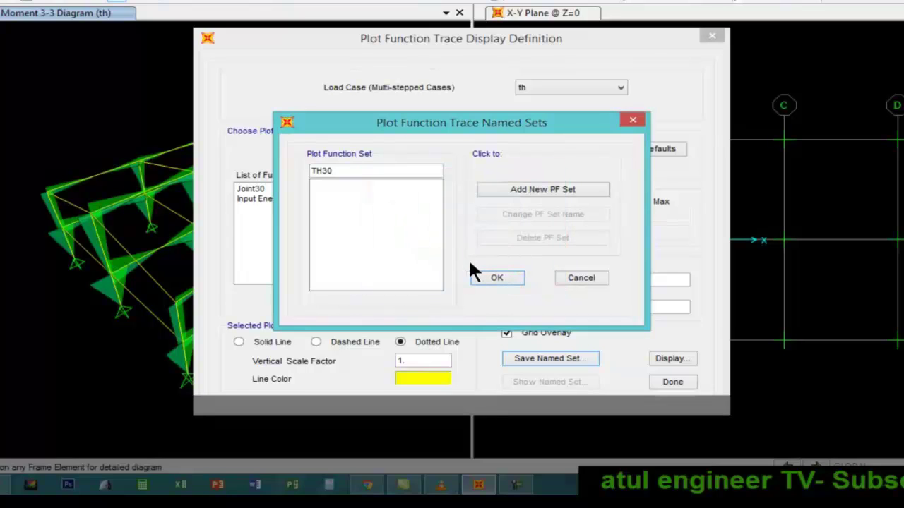
click(518, 187)
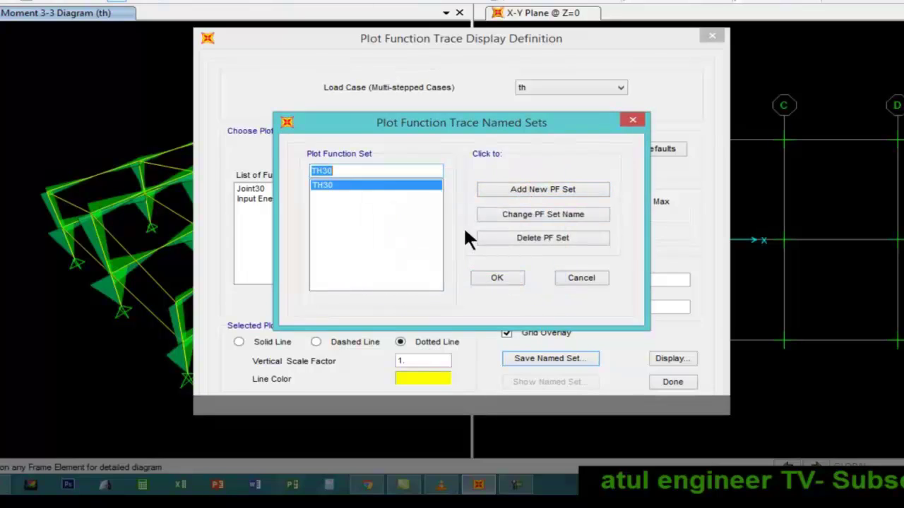
click(498, 277)
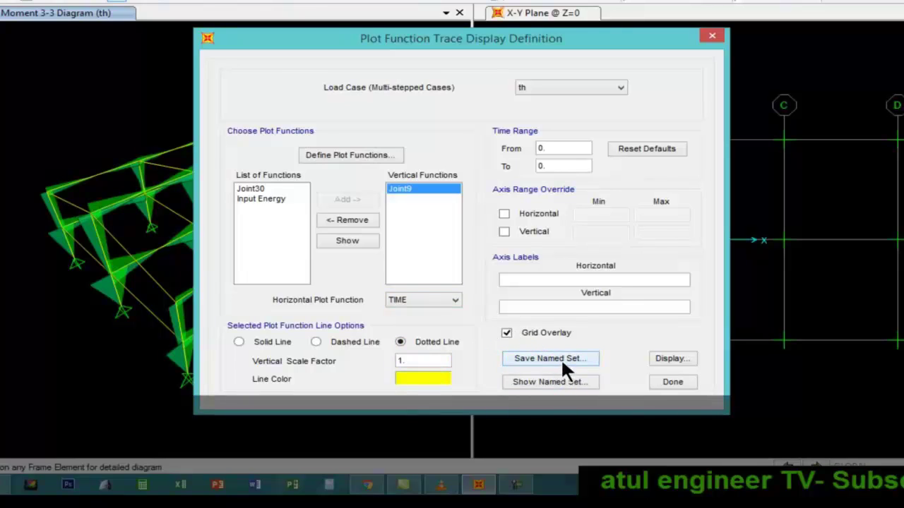
Plot Joint9's UX displacement over time (max 1.442, min -1.738), then close the graph
click(670, 358)
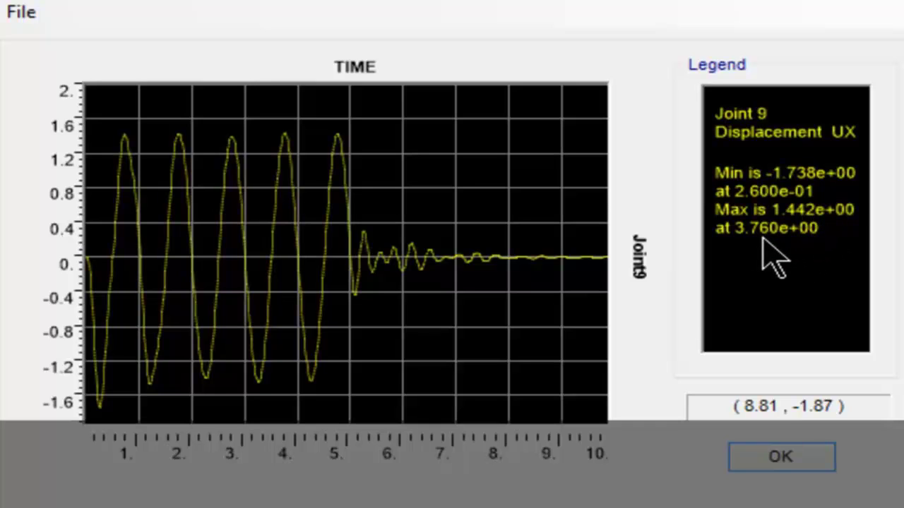
click(799, 460)
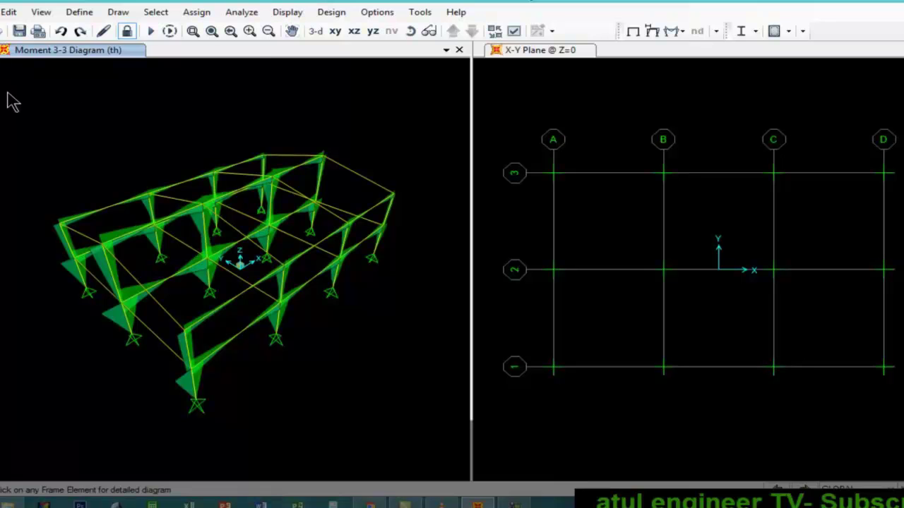
Turn the X-Y plane pane into a default 3-D view and select the frame's corner joint
click(2, 8)
click(696, 106)
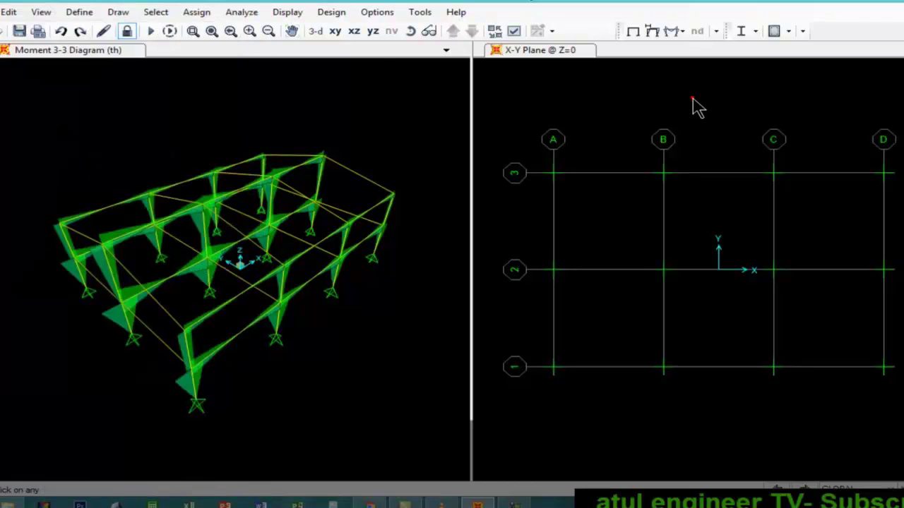
click(316, 31)
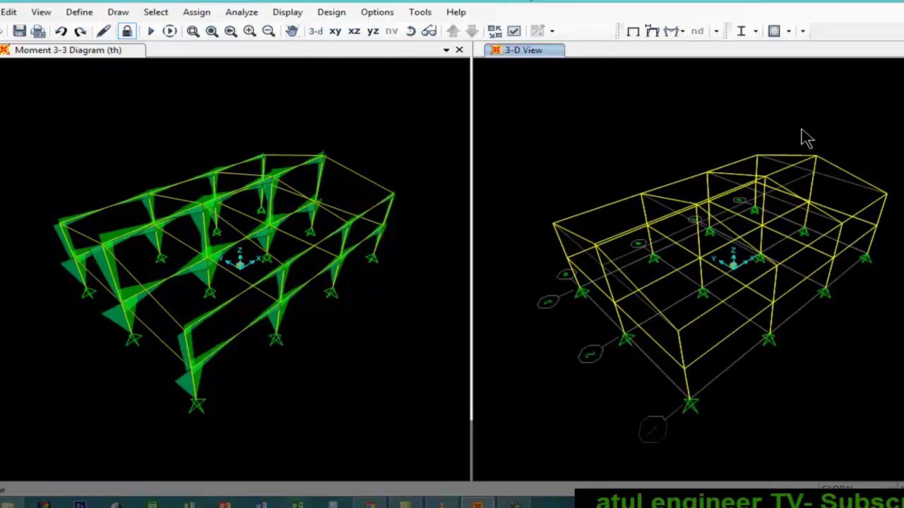
click(394, 195)
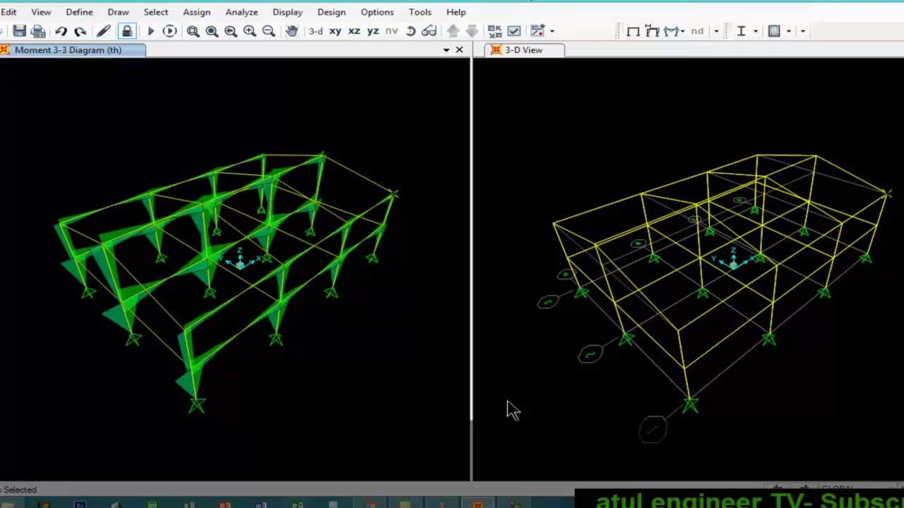
mouse_move(221, 164)
Start a multi-step animation video, replacing file name tj2 with VIDEO TH
key(alt+f)
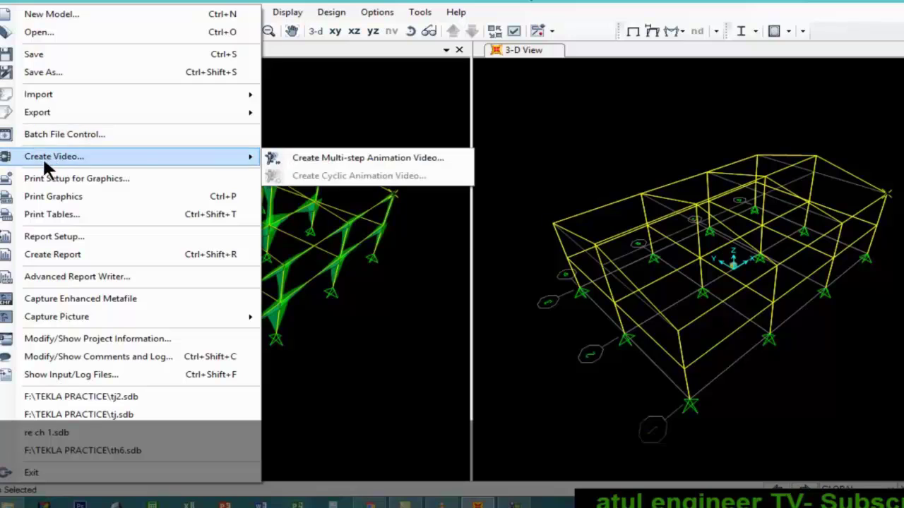
mouse_move(137, 167)
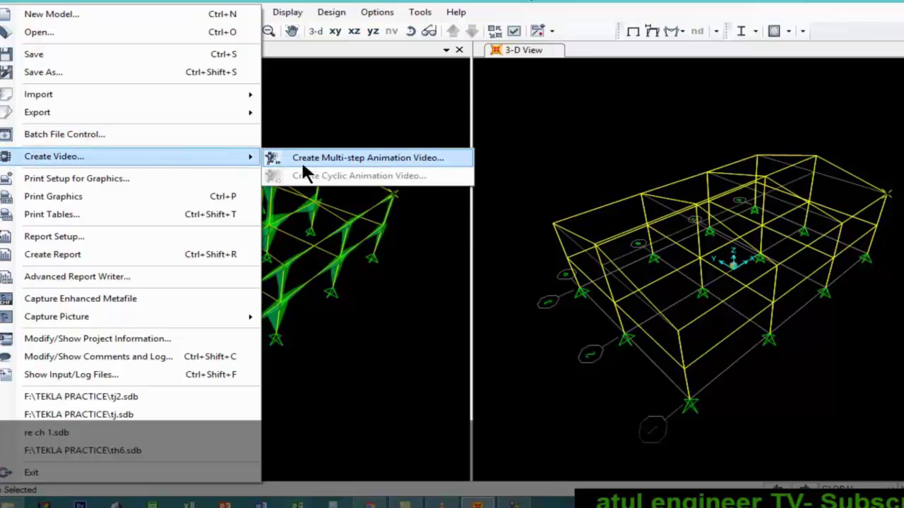
click(385, 157)
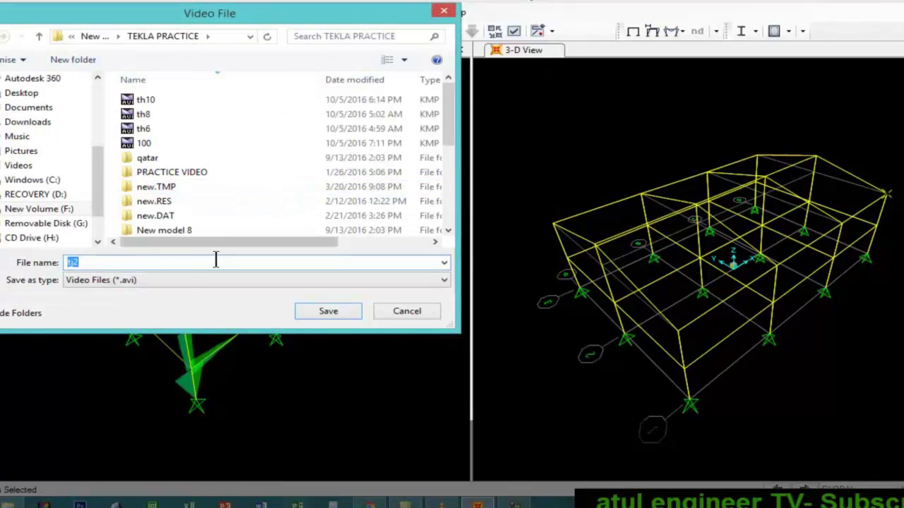
click(189, 266)
key(BackSpace)
key(BackSpace)
key(BackSpace)
text(M)
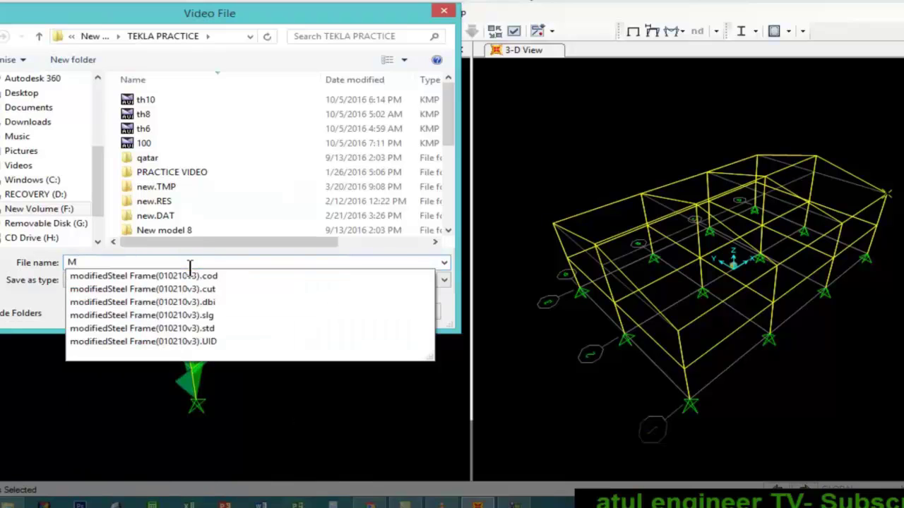
key(BackSpace)
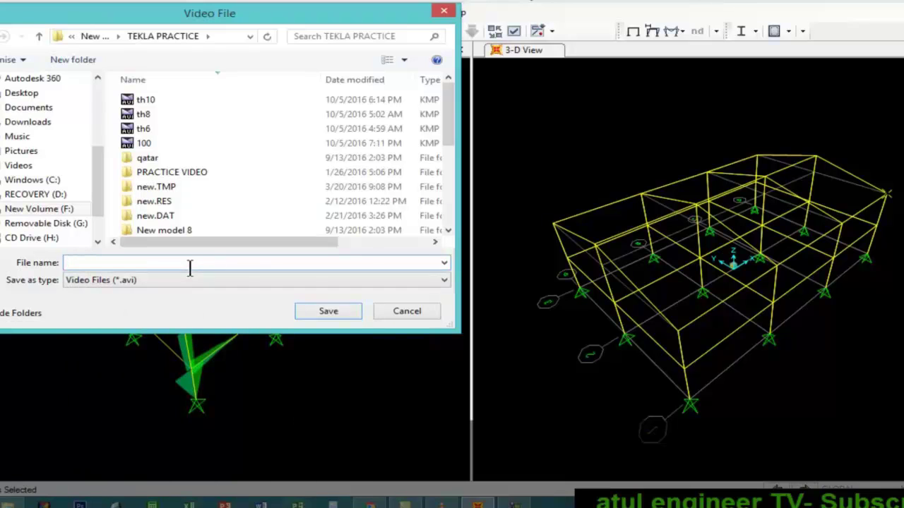
text(VIDEO TH)
Save the video as VIDEO TH and set the animation end time to 25 seconds
click(333, 312)
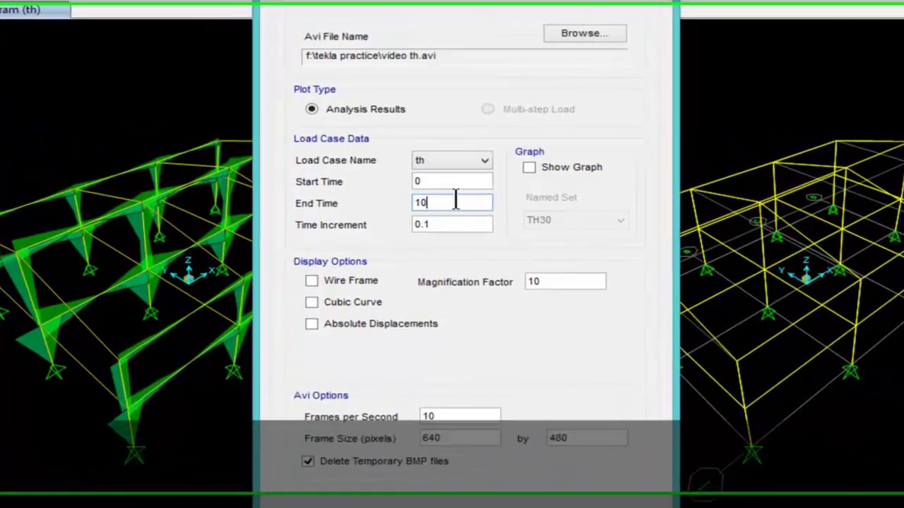
key(BackSpace)
key(BackSpace)
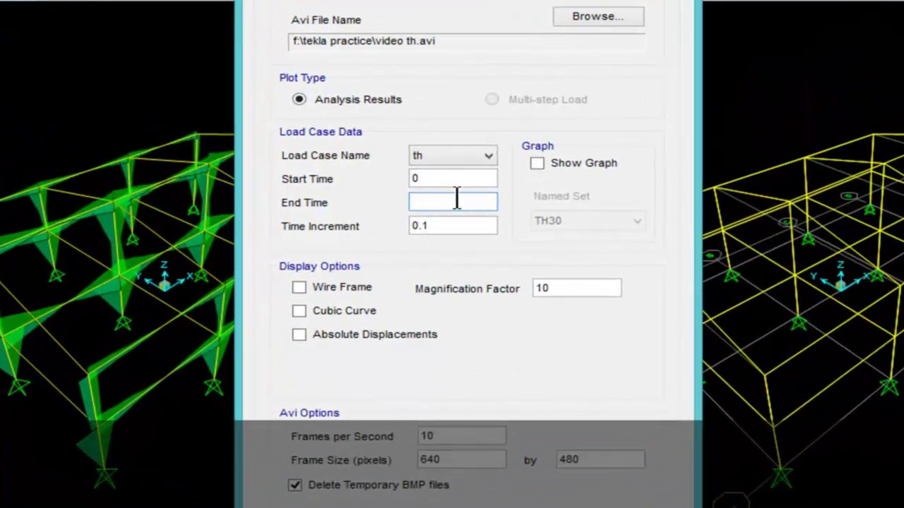
text(5)
key(BackSpace)
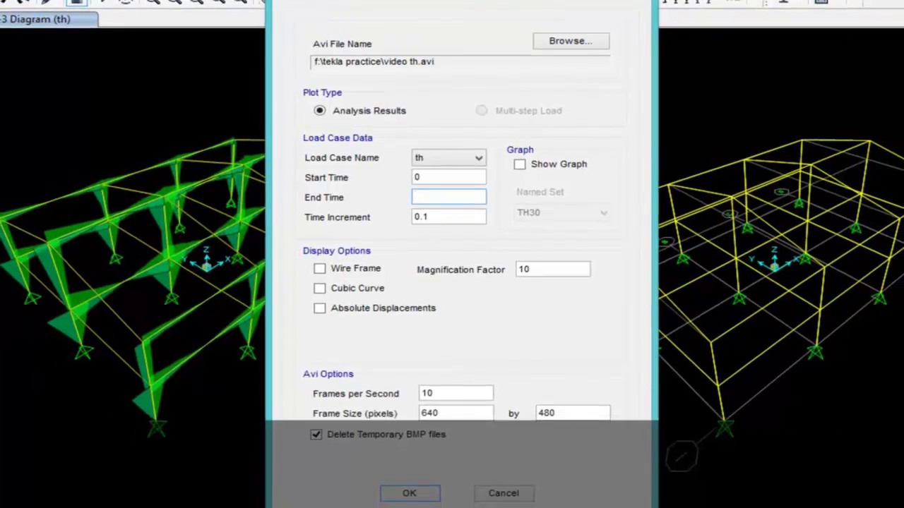
text(25)
Include the TH30 graph and record the AVI, accepting the default compression settings
click(520, 163)
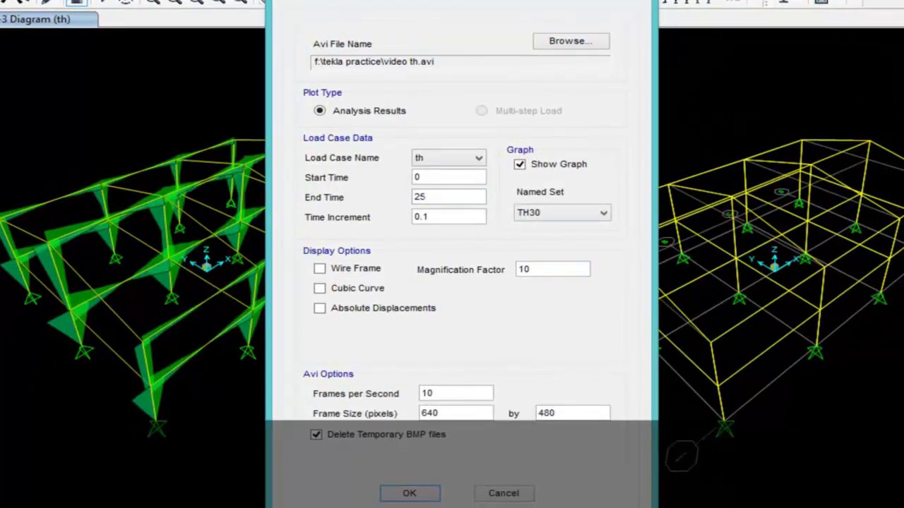
click(427, 496)
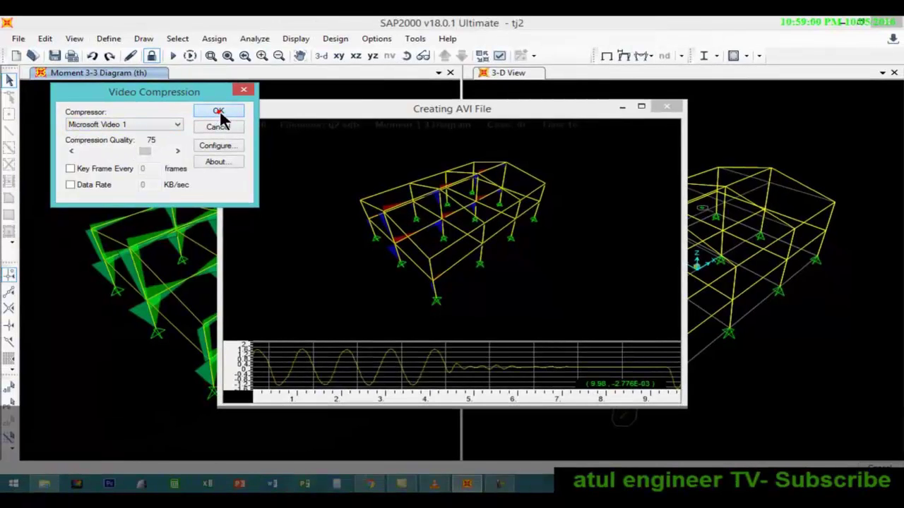
click(219, 110)
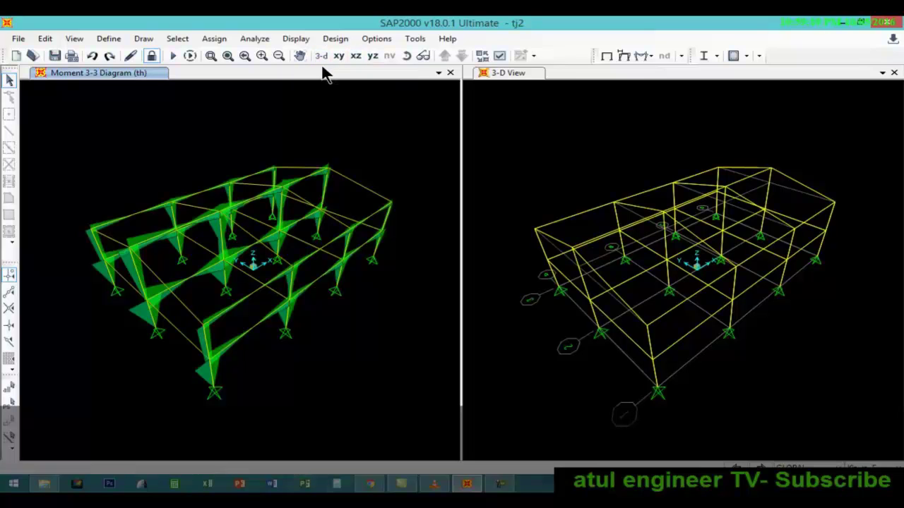
Select the Joint Displacements and absolute joint displacements tables for display
key(ctrl+t)
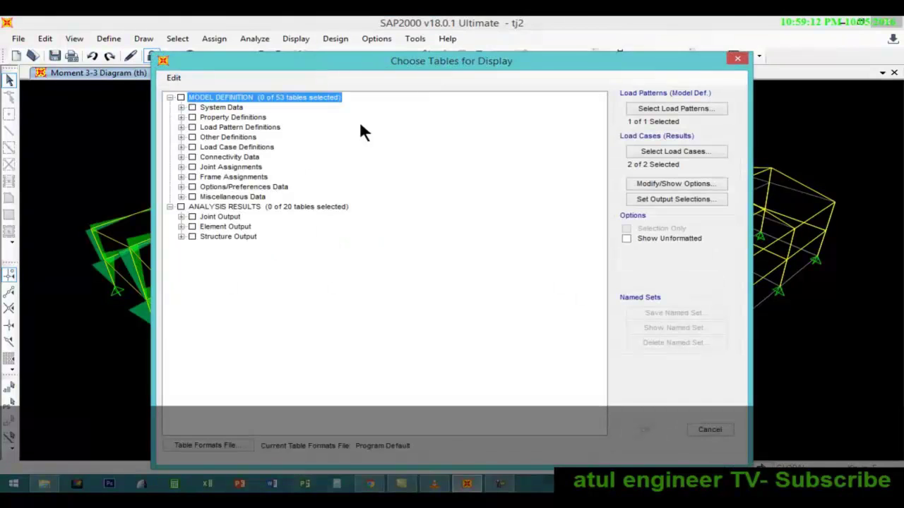
click(180, 217)
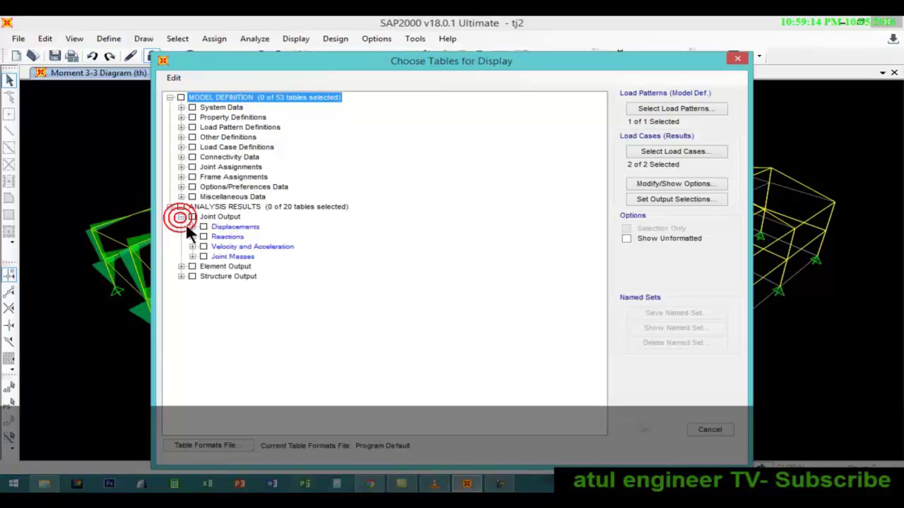
click(192, 227)
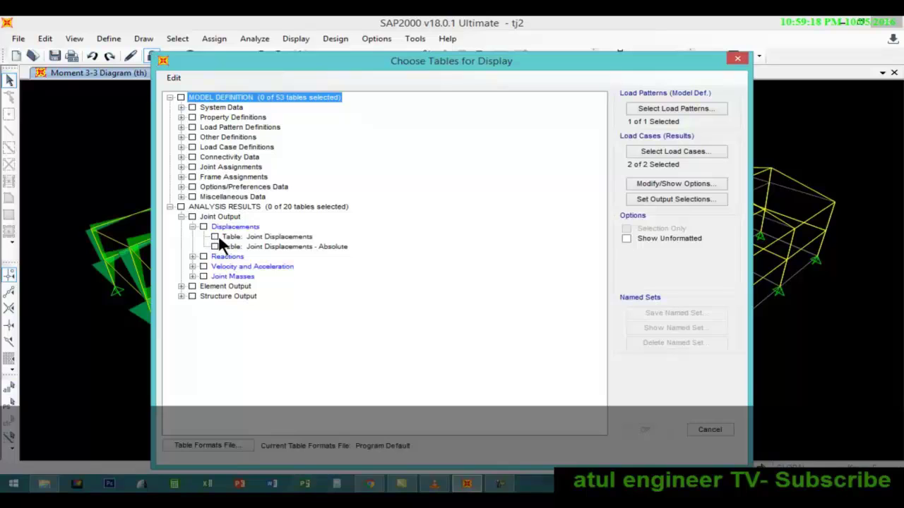
click(217, 238)
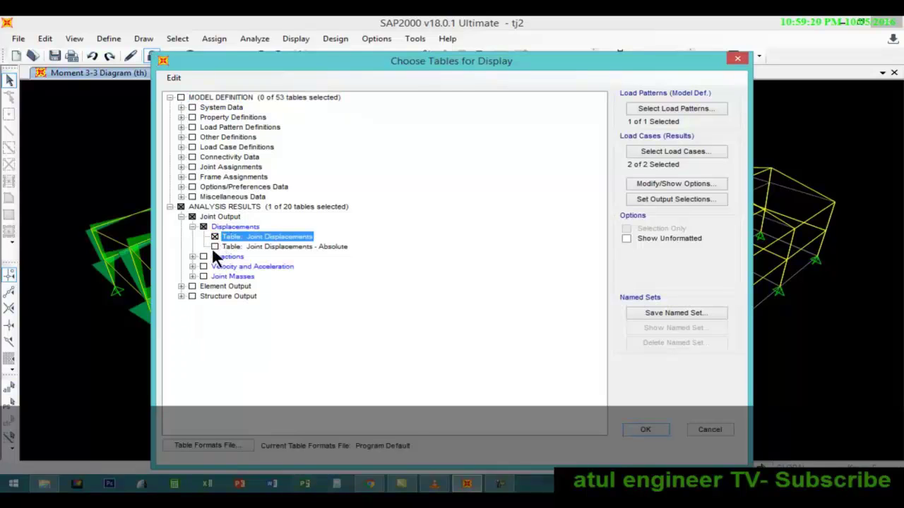
click(209, 228)
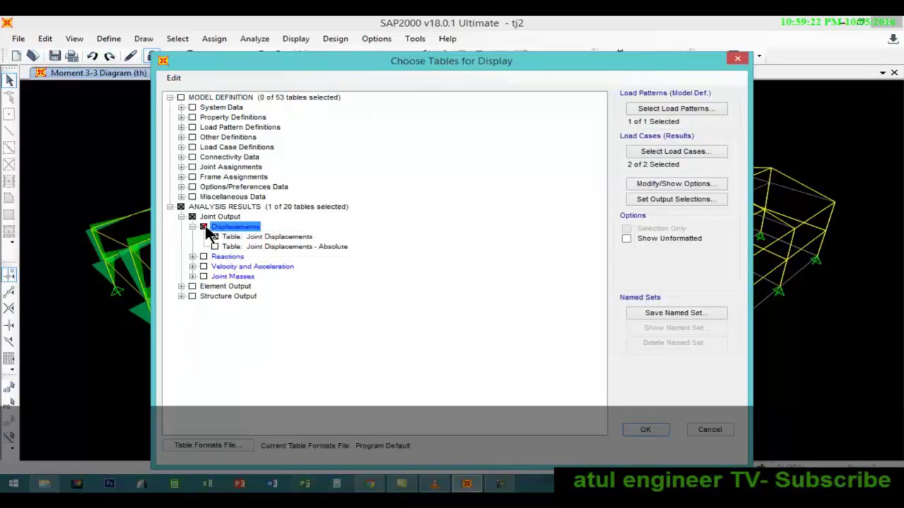
click(203, 227)
click(214, 238)
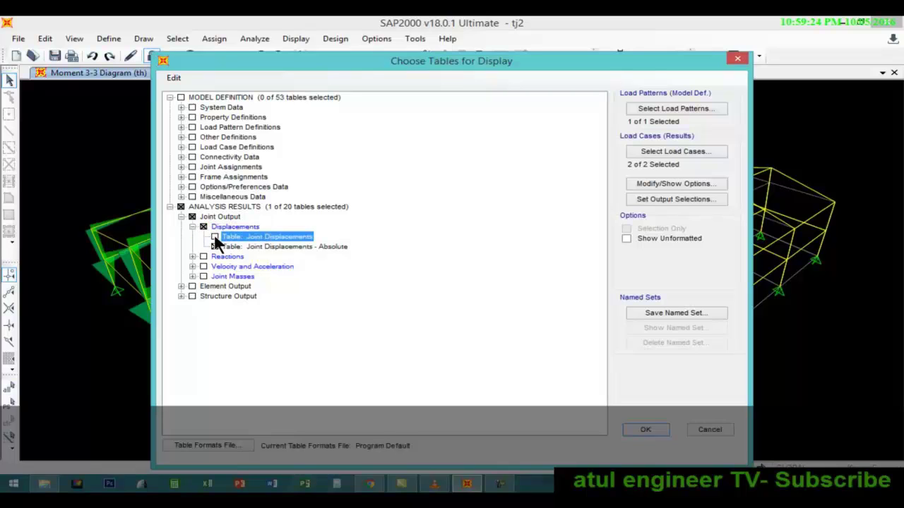
click(203, 226)
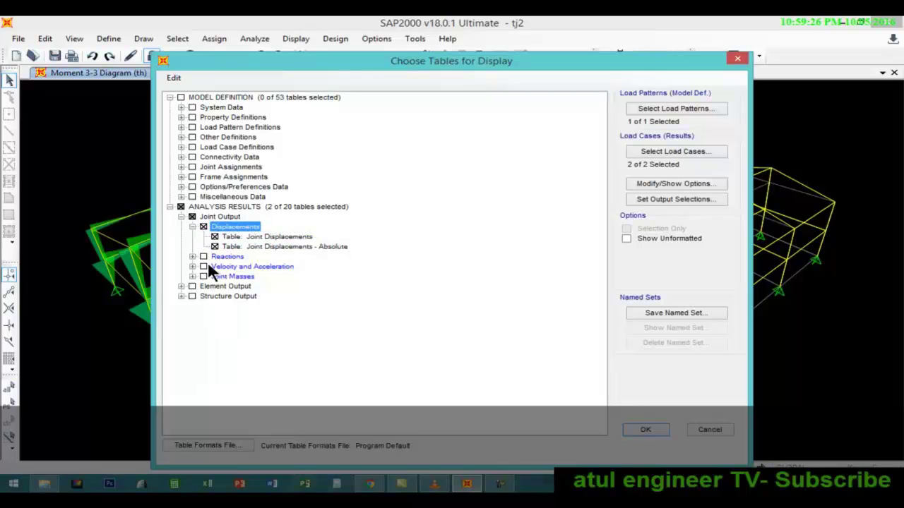
Add the Modal Load Participation Ratios and Plot Function Traces tables
click(181, 297)
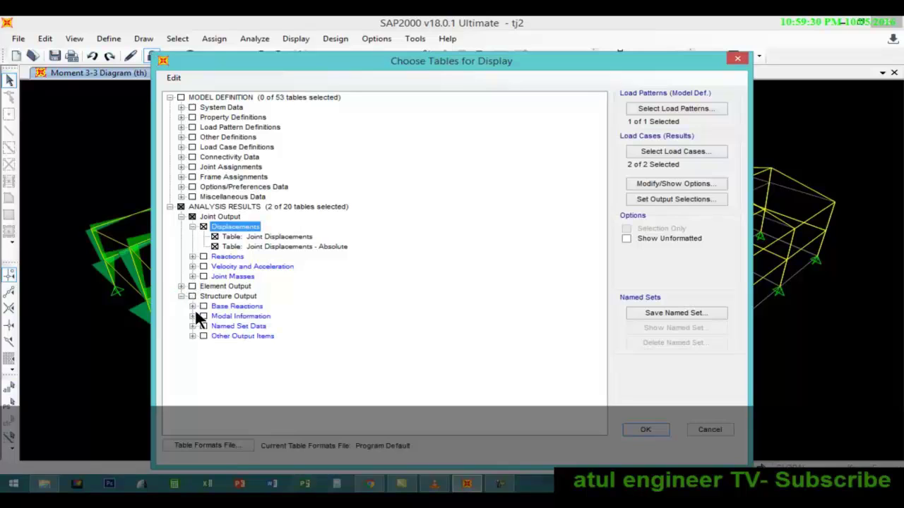
click(193, 315)
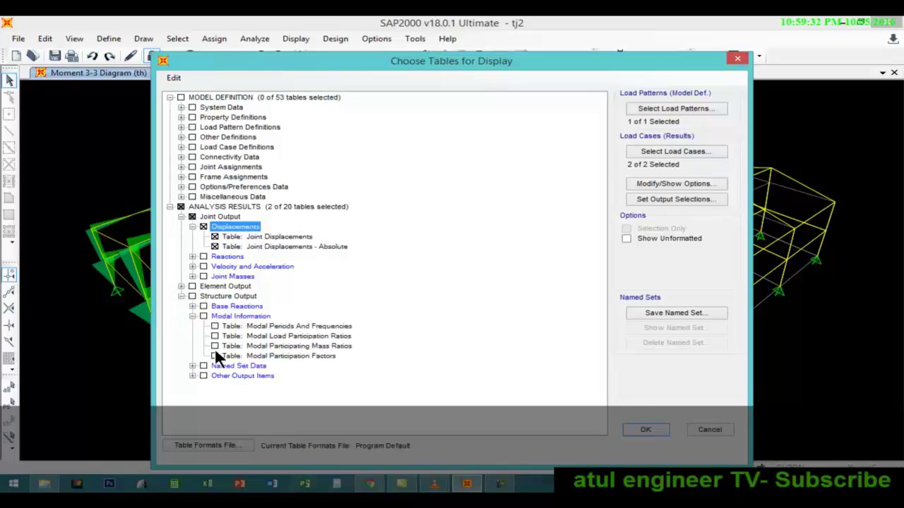
click(214, 336)
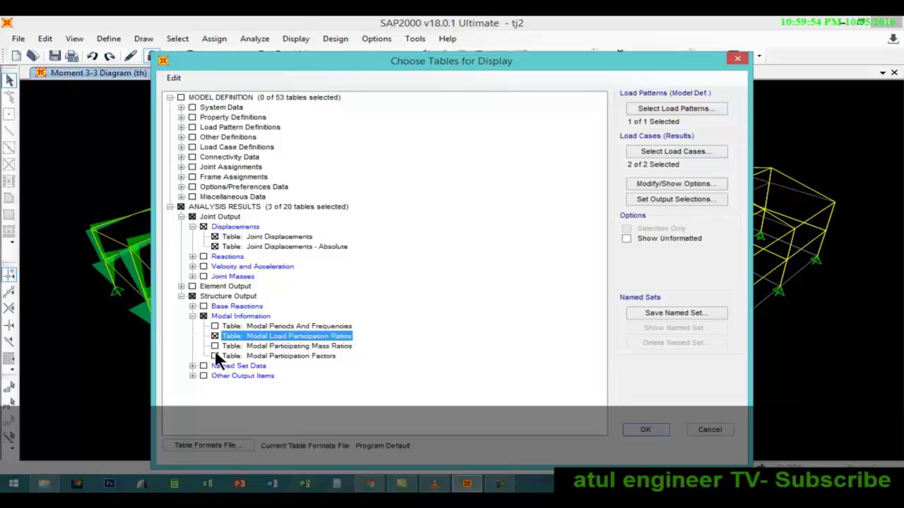
click(192, 306)
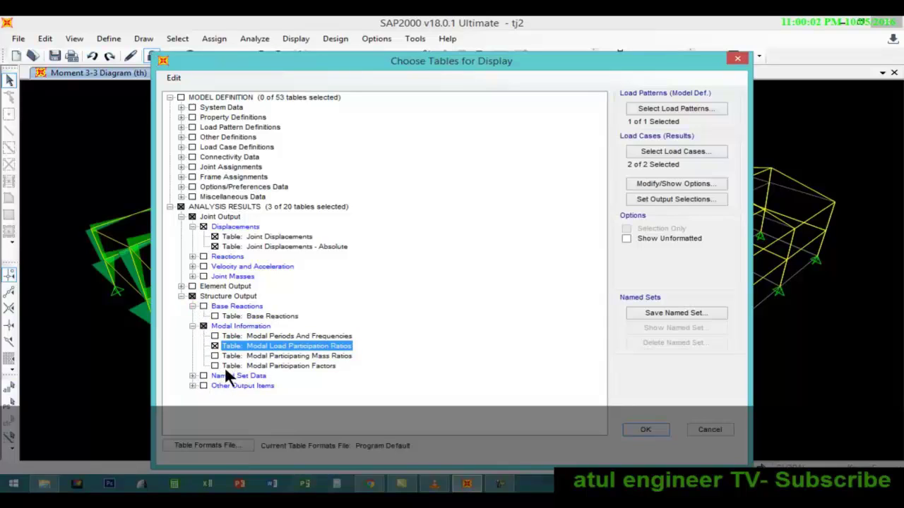
click(193, 375)
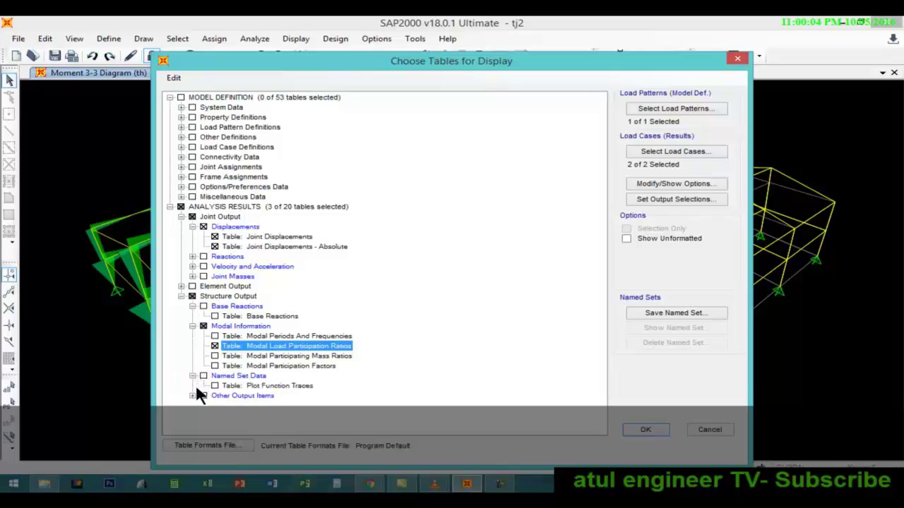
click(193, 395)
click(214, 385)
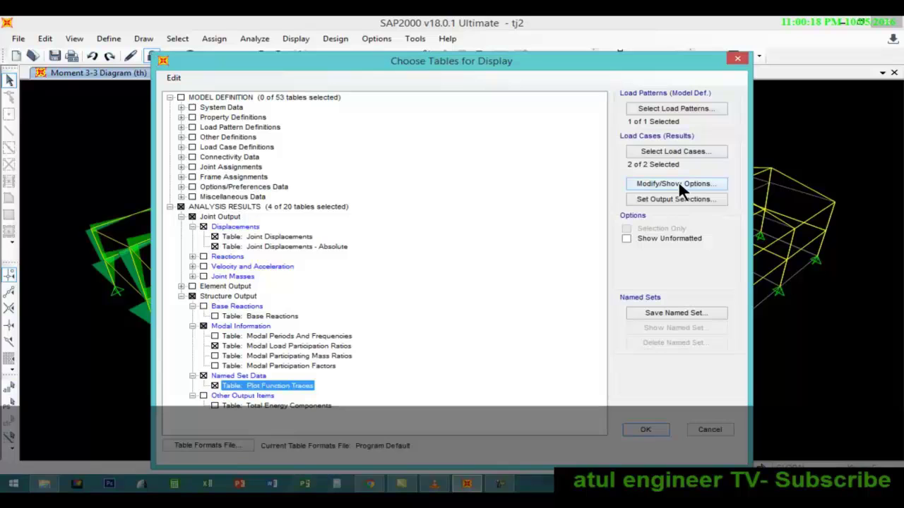
Limit the table output to the th load case only
click(678, 182)
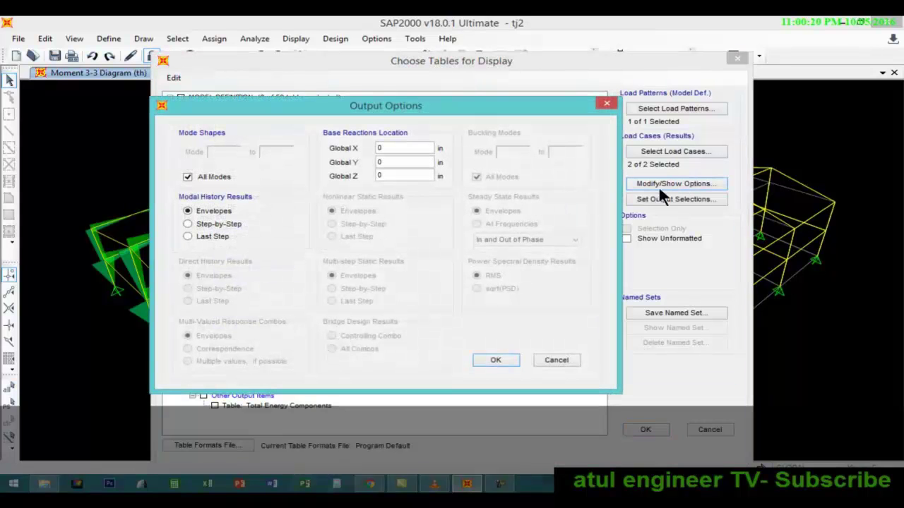
click(607, 103)
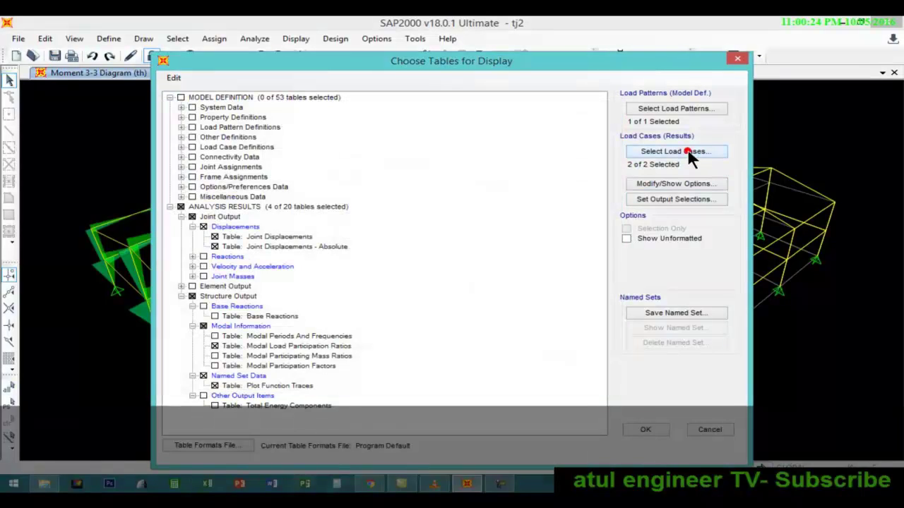
click(685, 151)
click(401, 230)
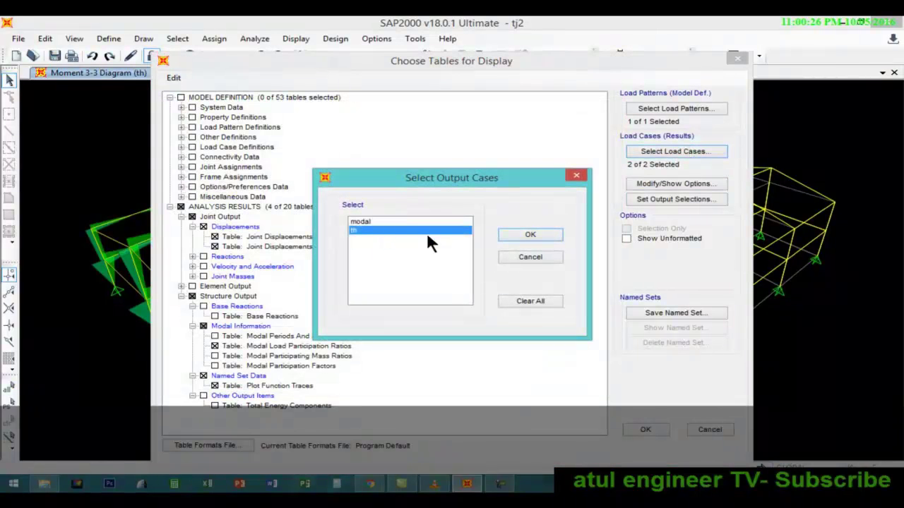
click(527, 233)
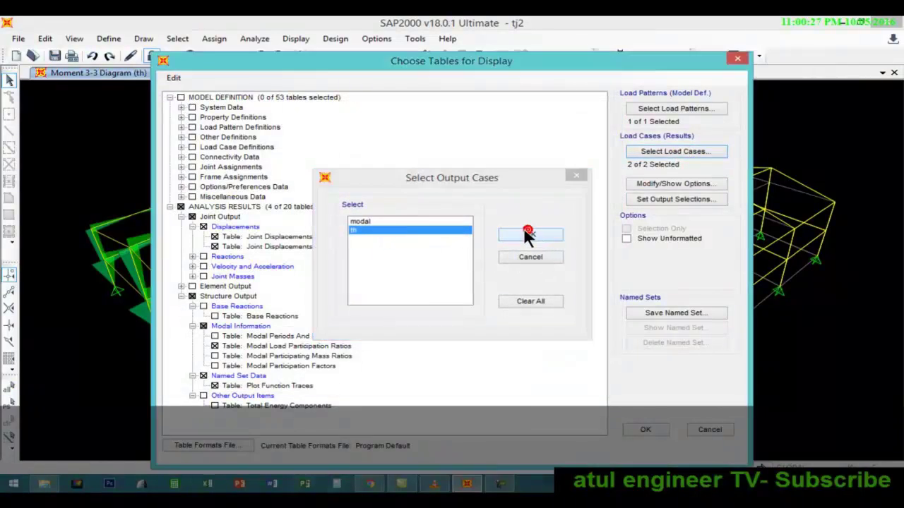
Show the joint displacement tables for th, then switch to Modal Load Participation Ratios
click(657, 427)
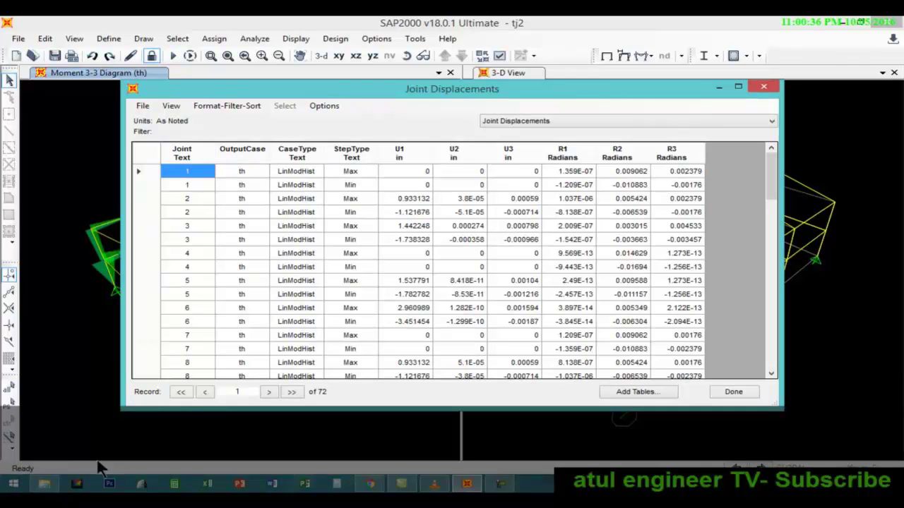
click(774, 121)
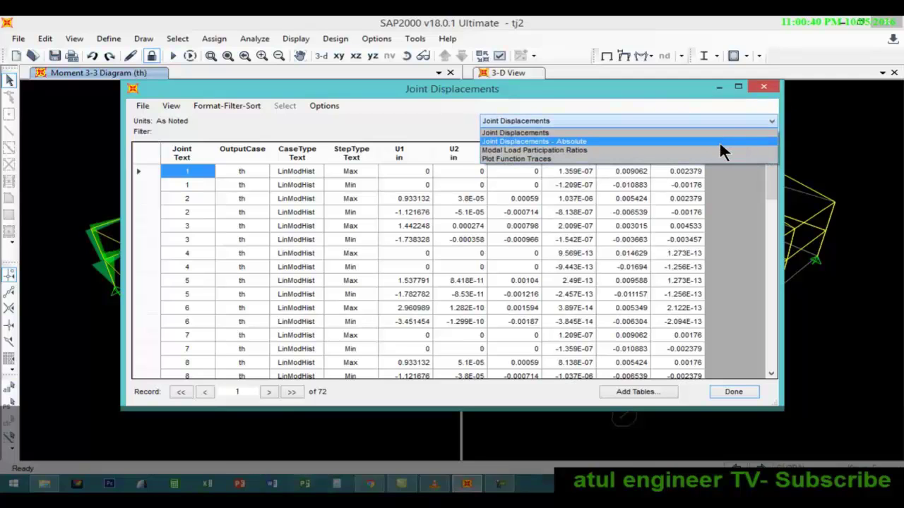
click(710, 149)
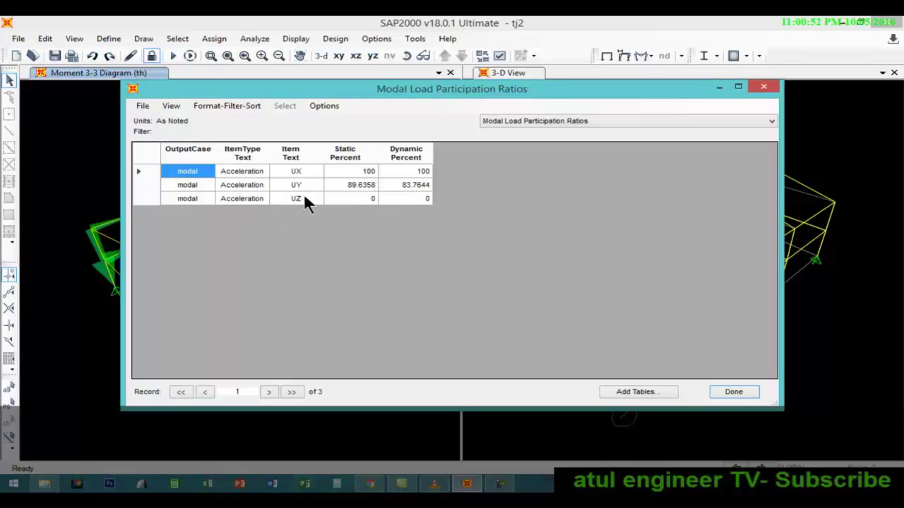
Close the Modal Load Participation Ratios table window
click(763, 90)
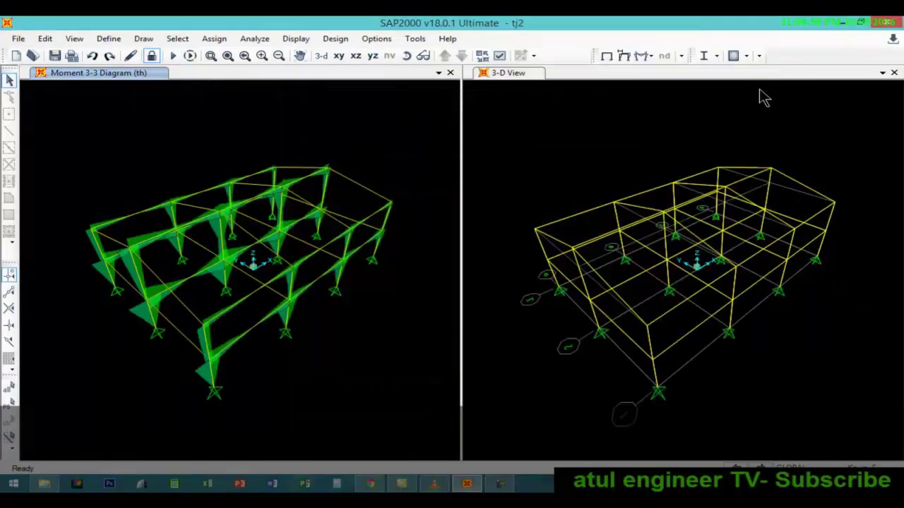